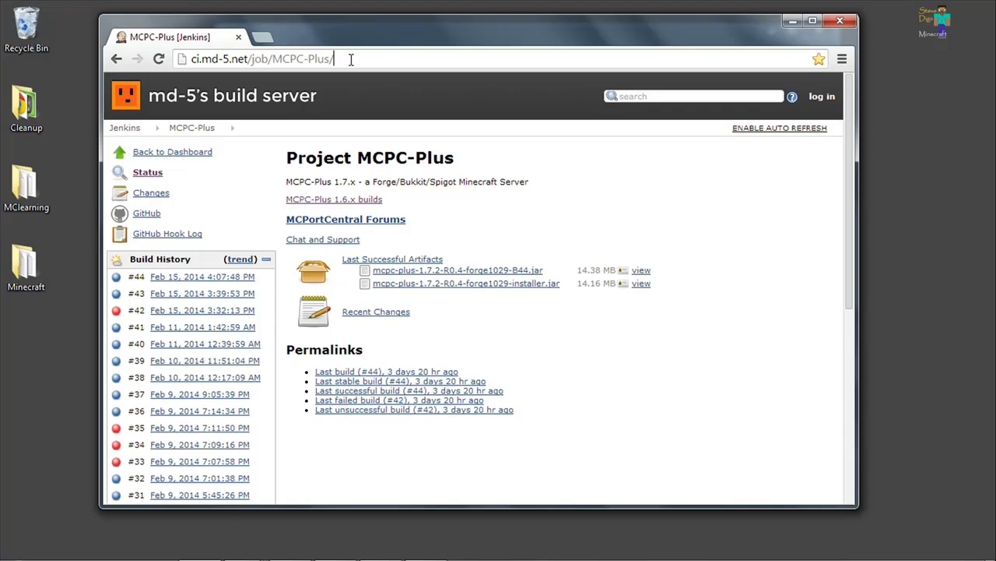
- Download mcpc-plus-1.6.4-R2.1-forge965-B243.jar from the MCPC-Plus 1.6.x builds page, dismiss the download notice, and minimize the browser
left_click_drag(352, 58, 190, 60)
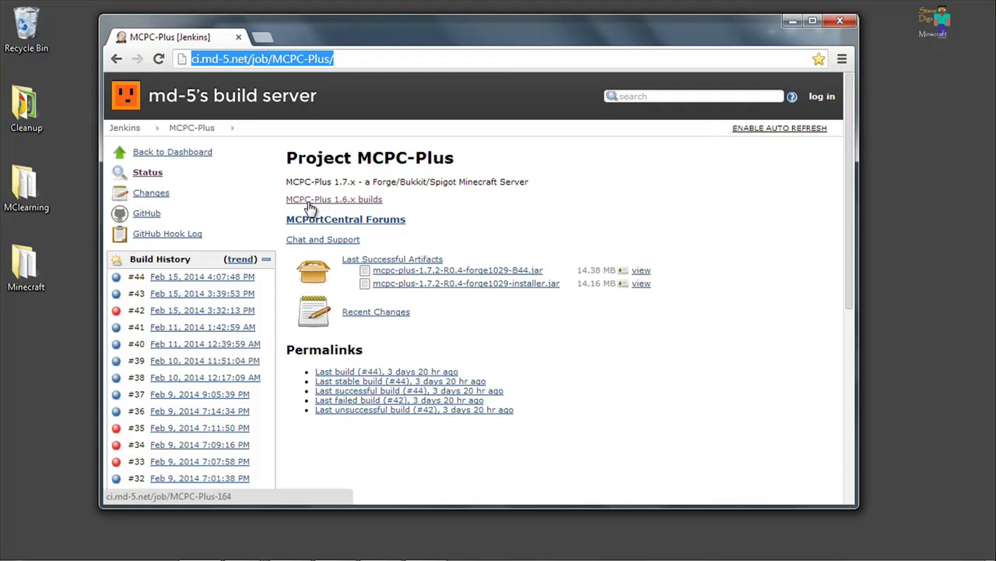
left_click(342, 202)
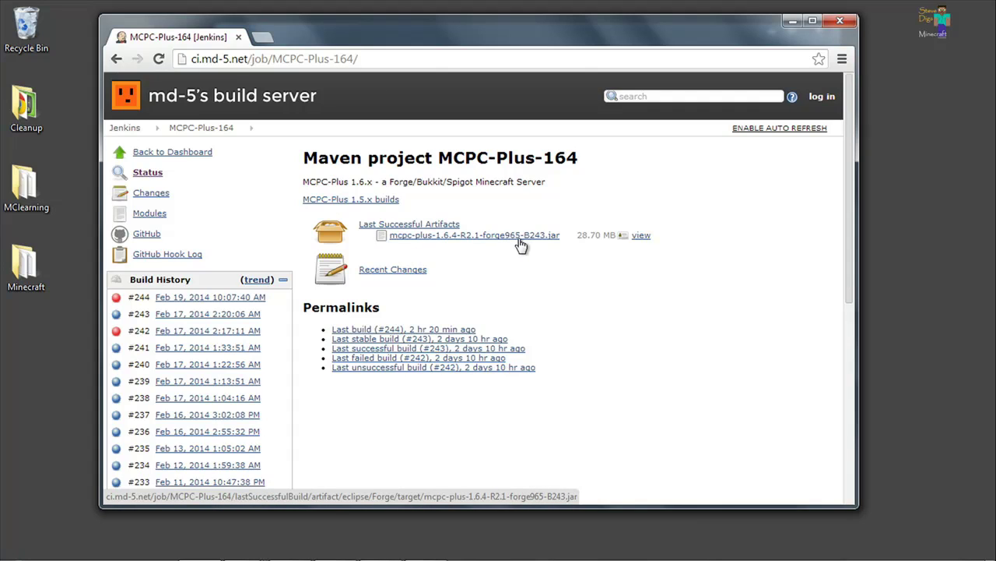
left_click(411, 236)
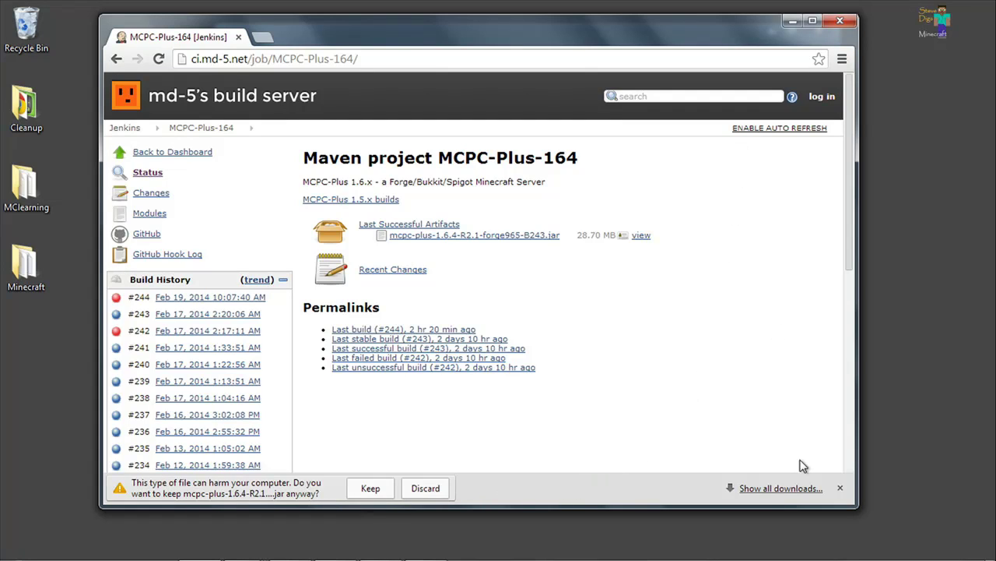
left_click(840, 488)
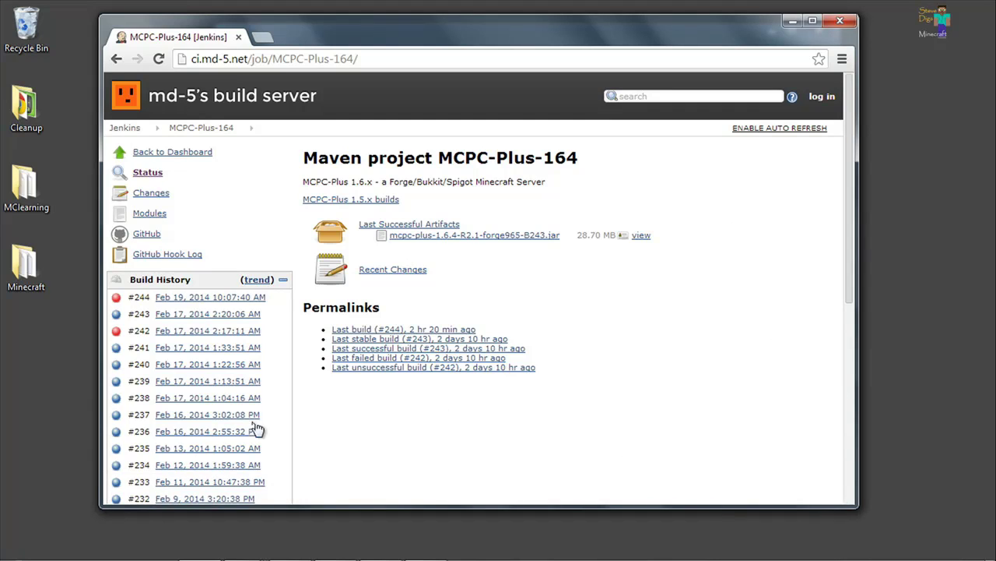
left_click(794, 21)
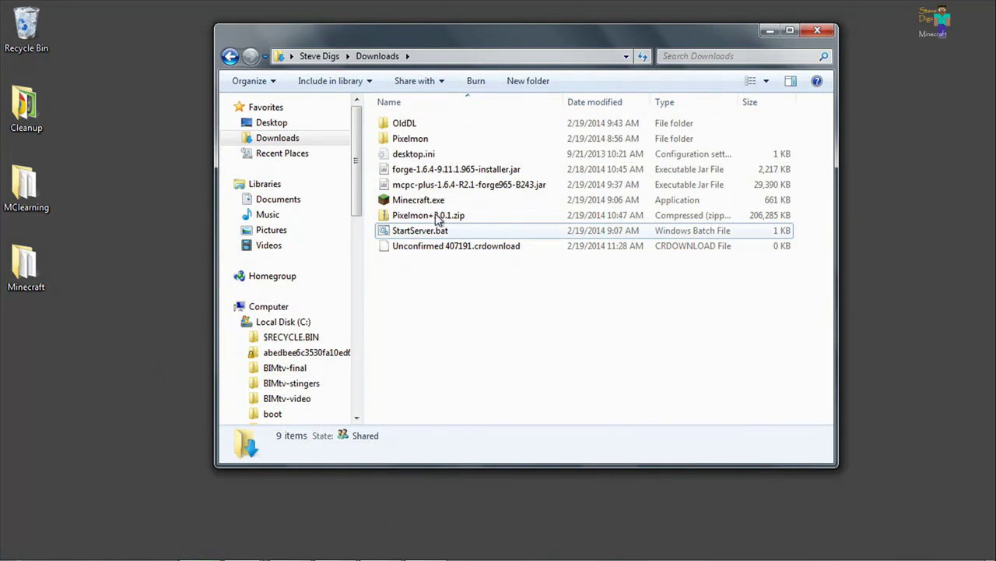
- Move the Downloads window aside and place the PixelmonServer folder below the Minecraft folder on the desktop
left_click(478, 184)
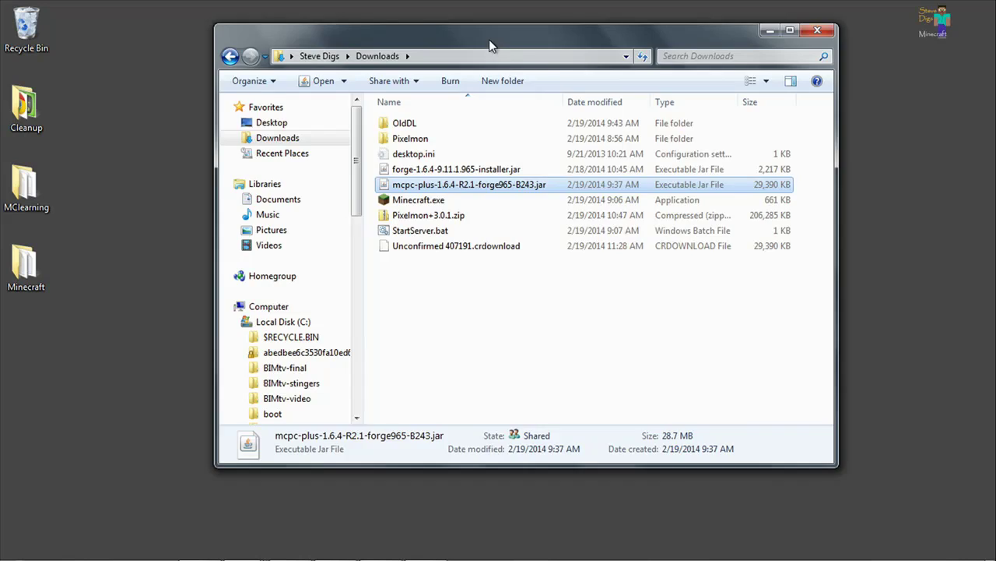
left_click_drag(489, 45, 591, 65)
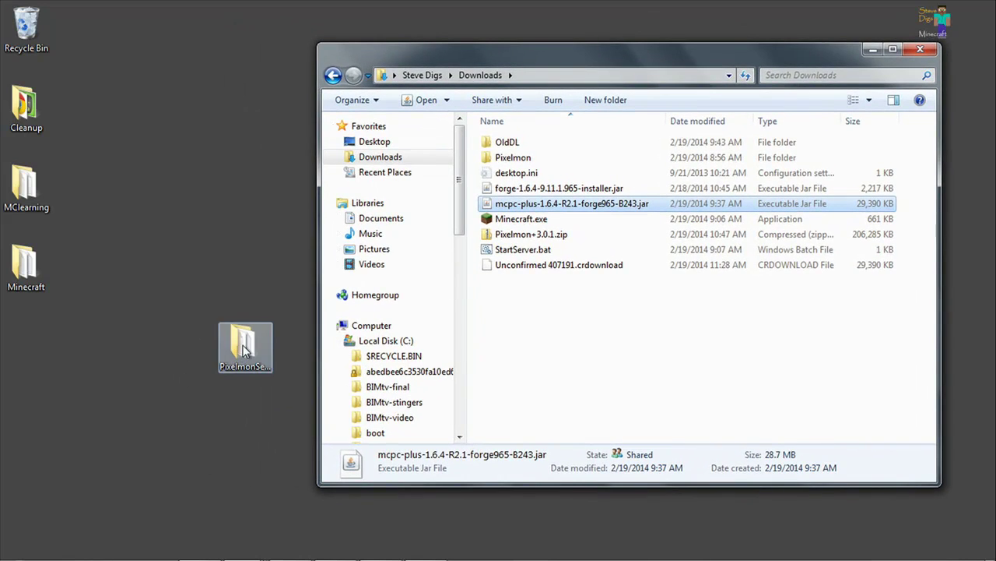
left_click_drag(245, 349, 28, 325)
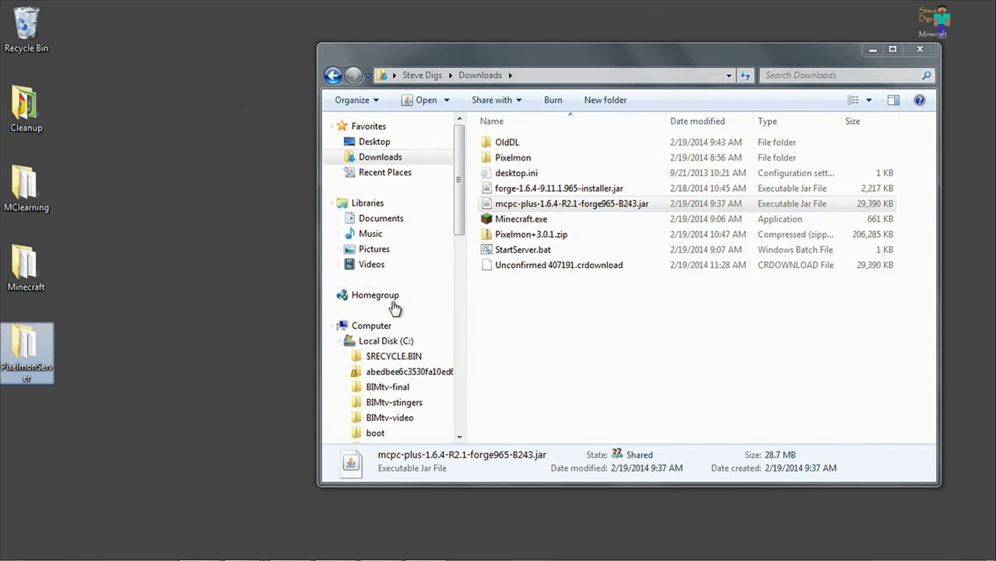
- Create a new desktop folder named PixelmonBukkit
right_click(239, 287)
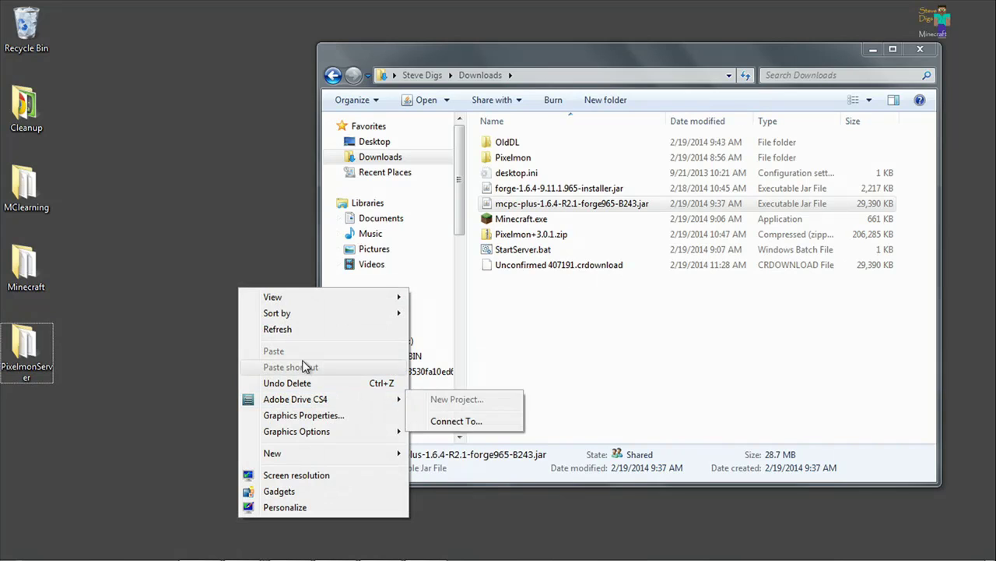
mouse_move(300, 454)
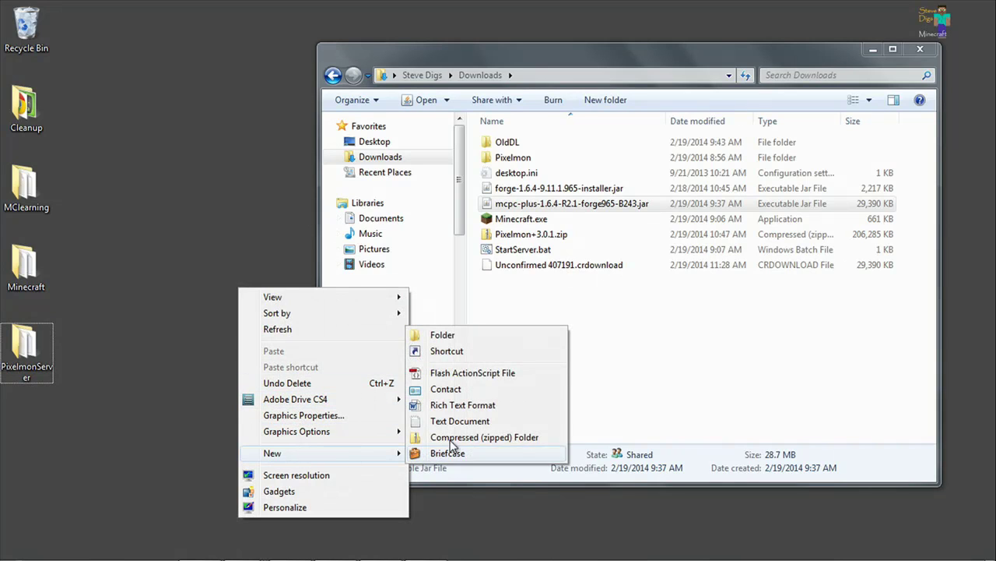
left_click(450, 337)
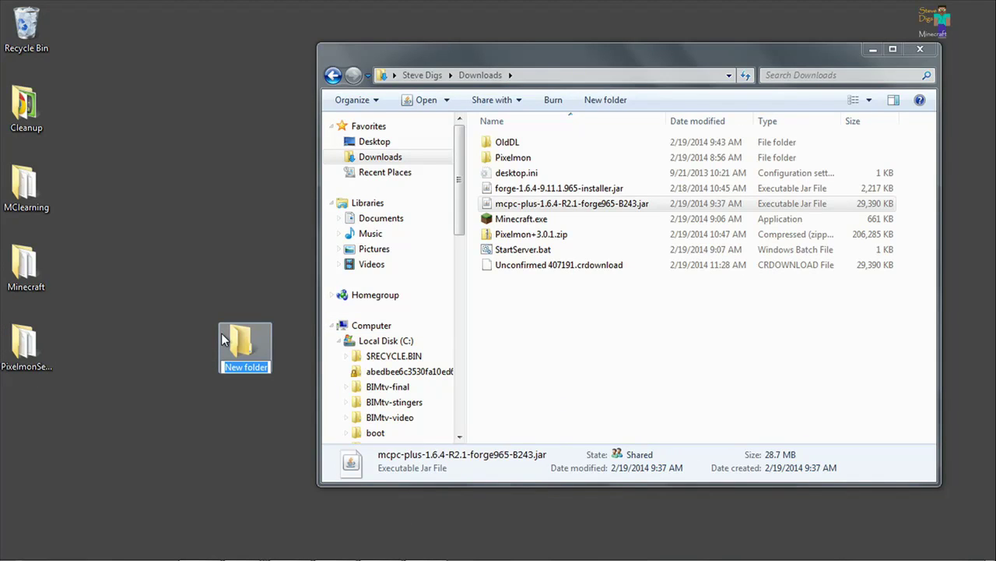
type("PixelmonBukkit")
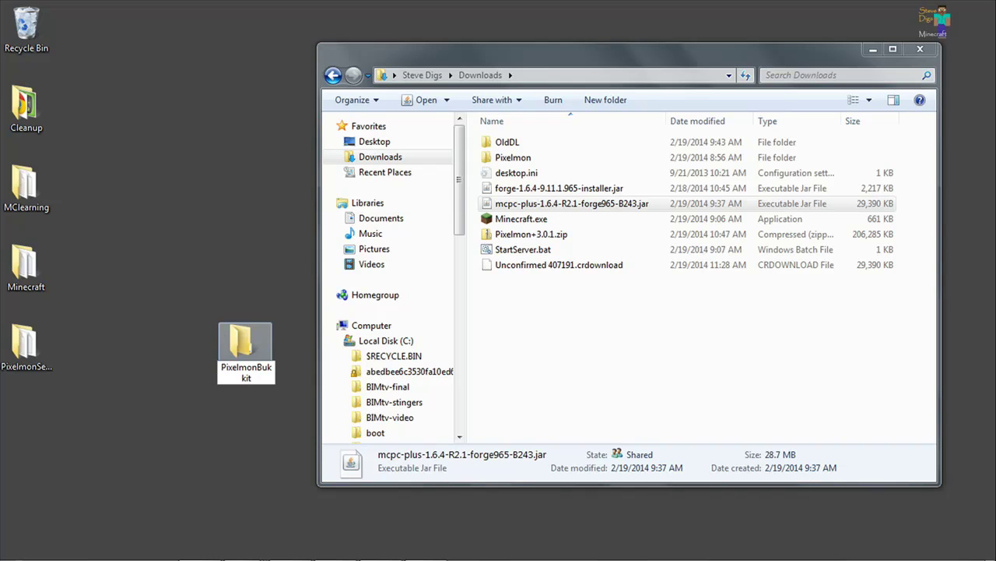
left_click(170, 382)
- Open the PixelmonBukkit folder and move mcpc-plus-1.6.4-R2.1-forge965-B243.jar from Downloads into it
double_click(236, 337)
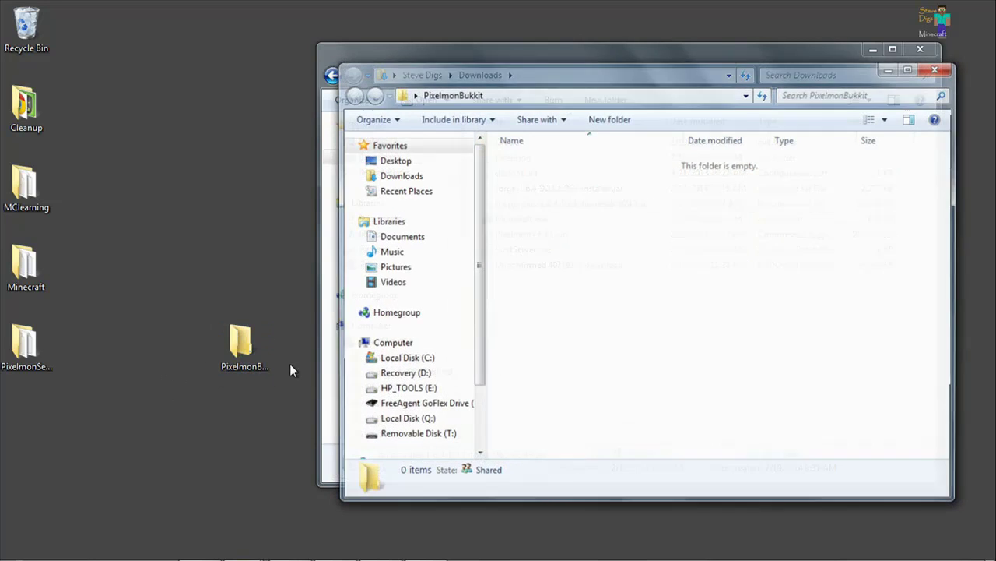
left_click_drag(596, 90, 278, 53)
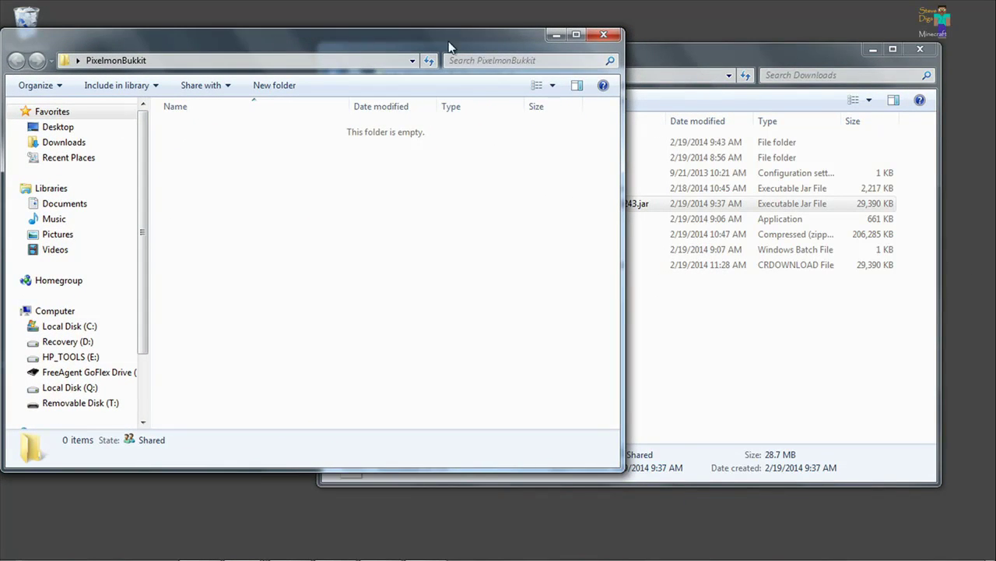
left_click(661, 54)
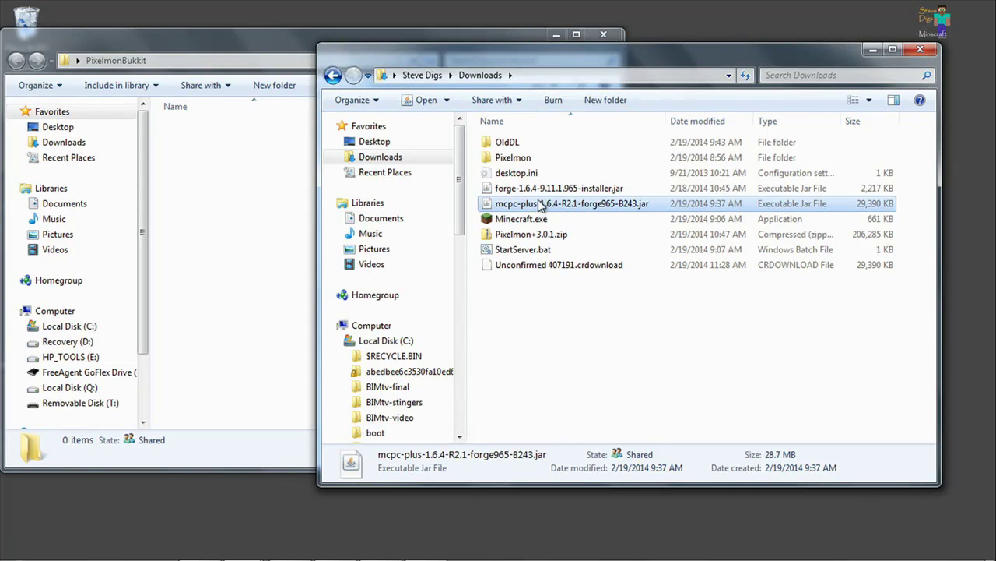
left_click_drag(540, 204, 206, 186)
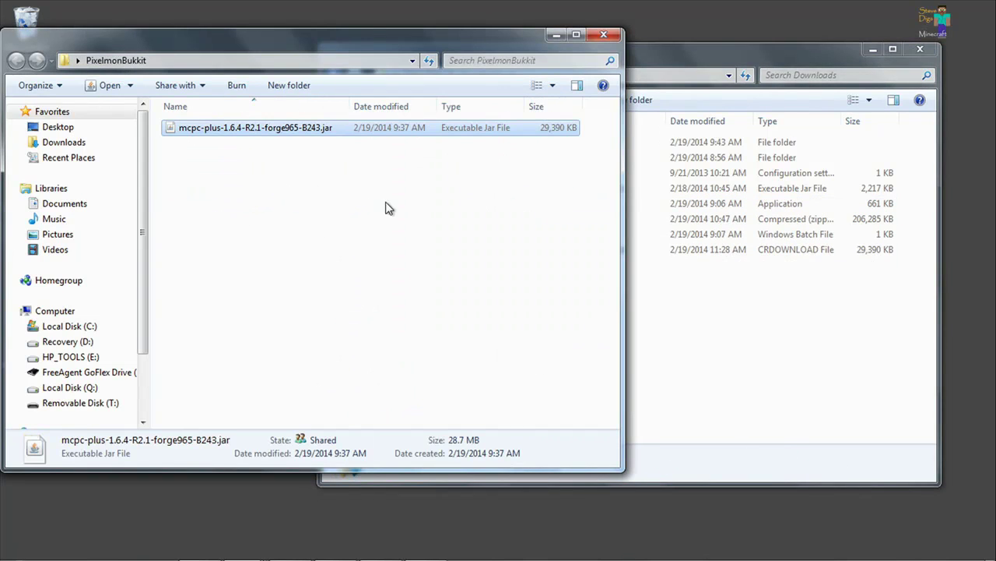
left_click(558, 306)
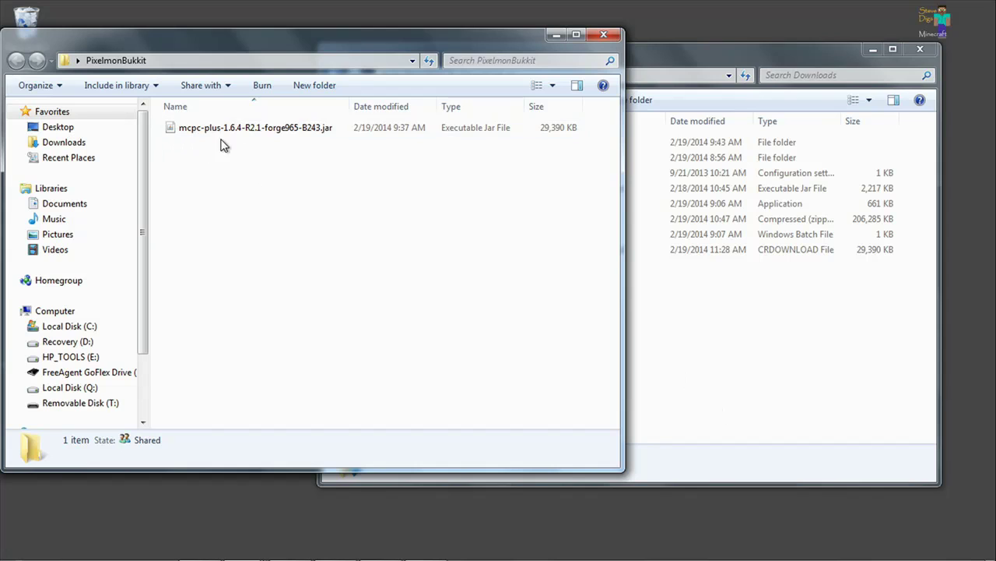
- Rename the mcpc-plus jar in the PixelmonBukkit folder to PixelmonServer.jar
left_click(319, 131)
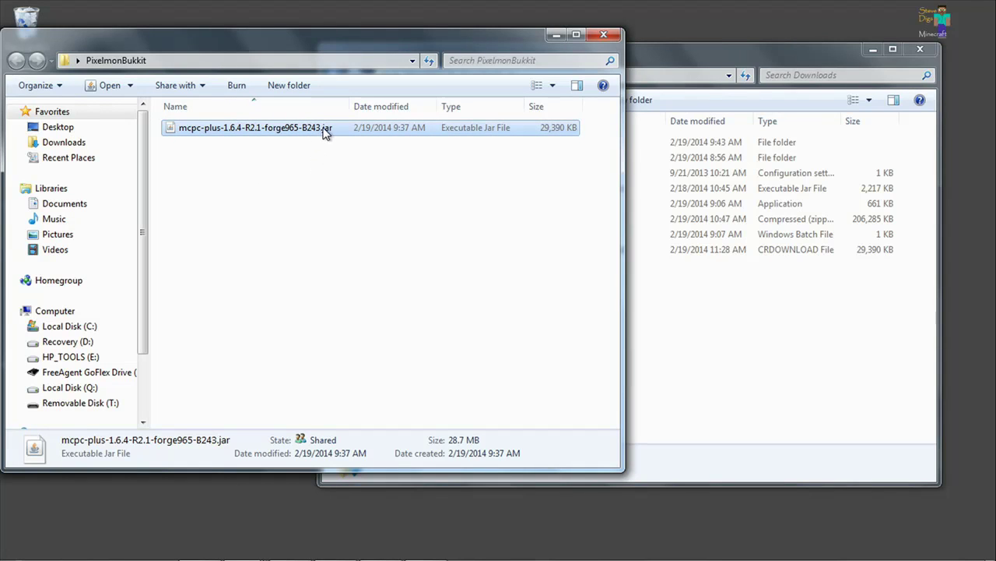
left_click(318, 151)
left_click(323, 135)
left_click(321, 130)
left_click(323, 130)
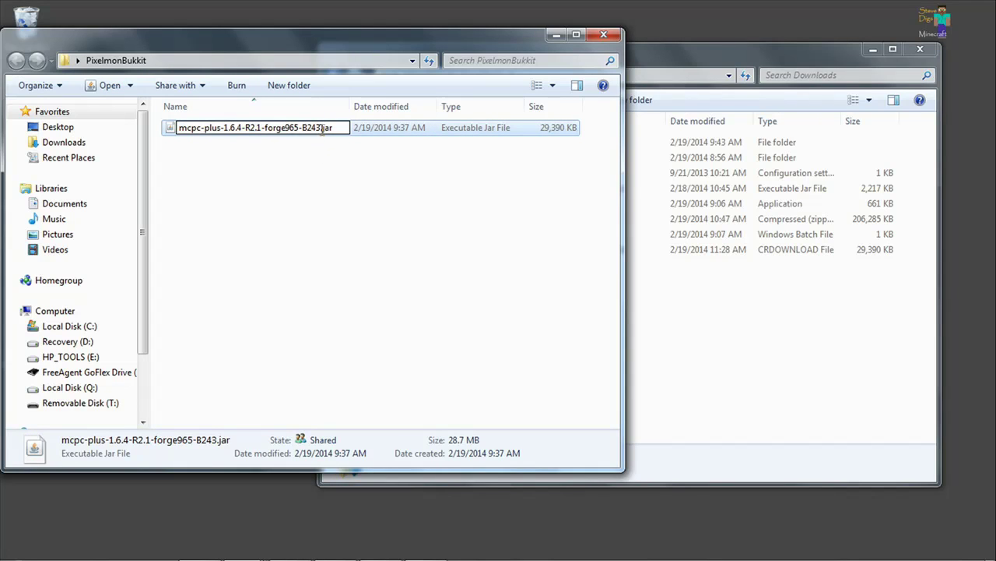
left_click_drag(322, 129, 66, 148)
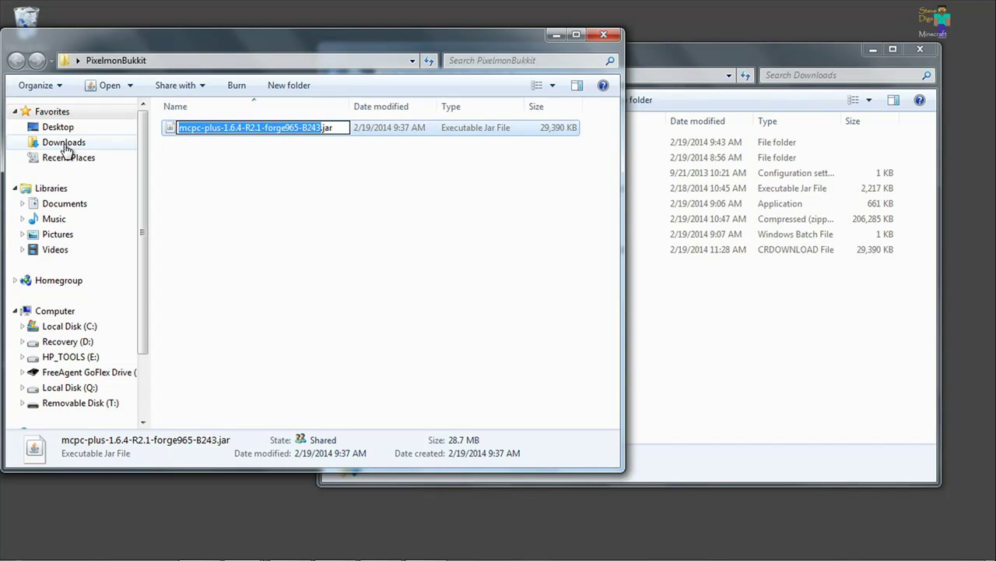
type("Pixelmon")
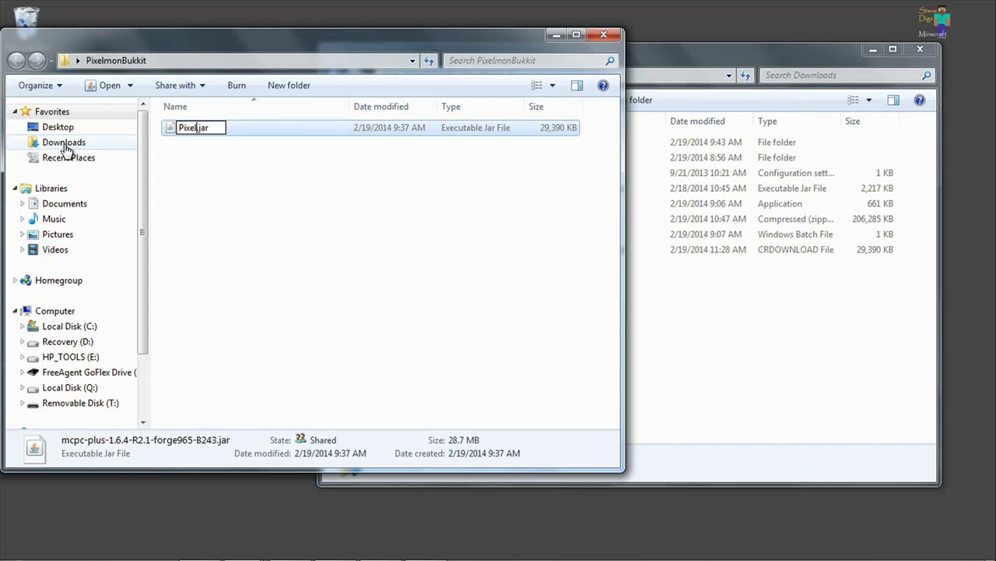
type("Server")
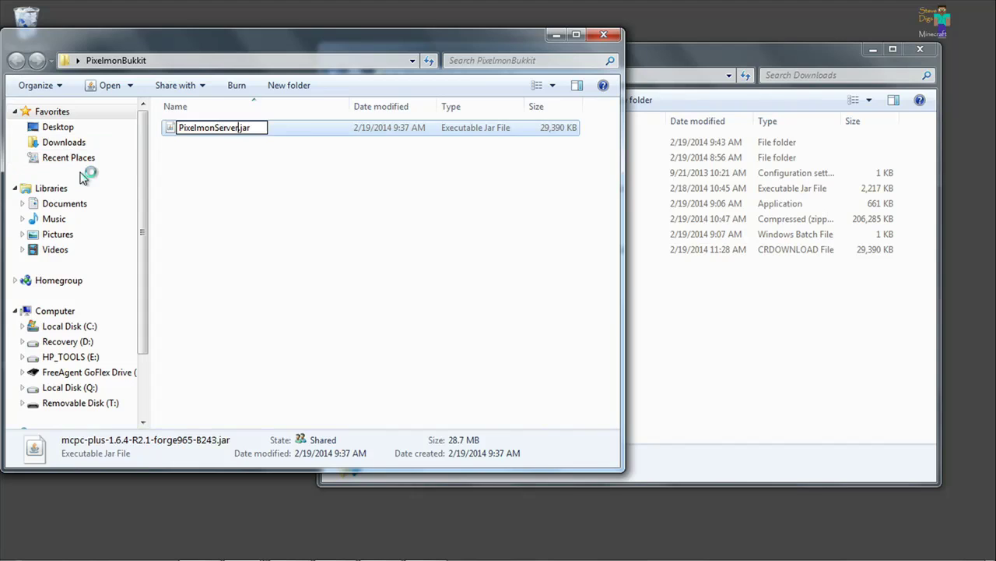
key("Return")
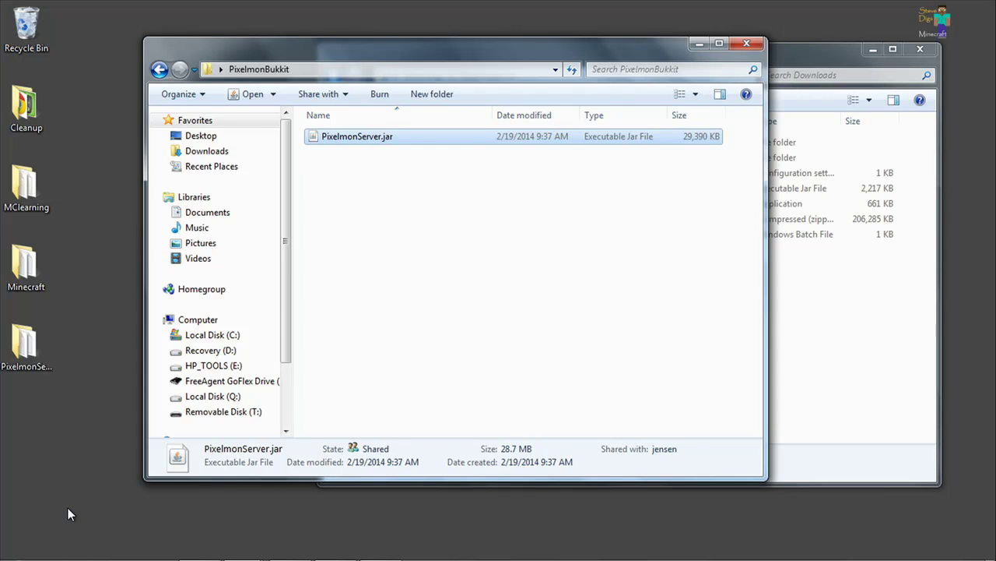
- Open Notepad and enter "java -Xmx1024M -jar craftbukkit.jar -o true" with PAUSE on the second line
left_click(23, 550)
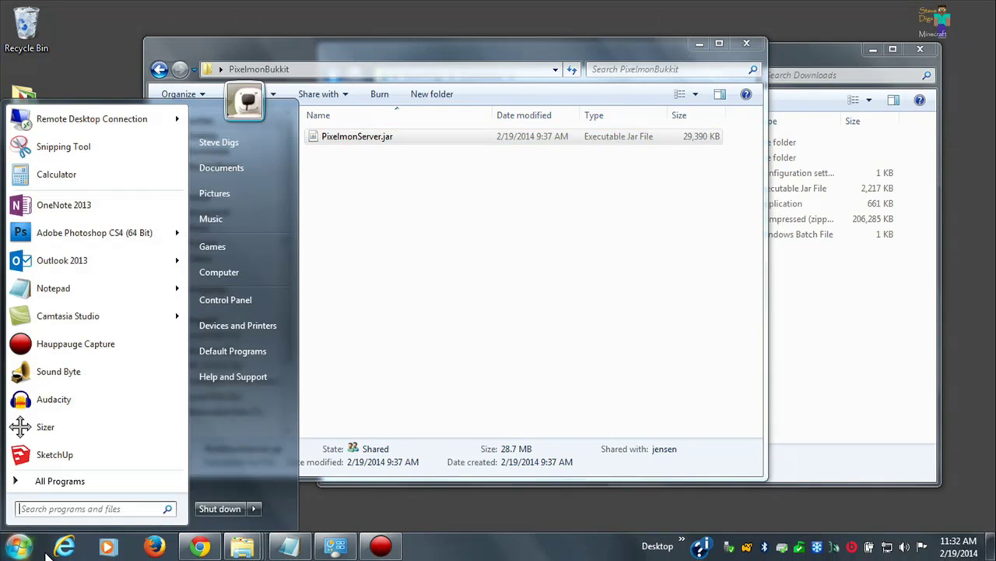
left_click(57, 510)
type("notepad")
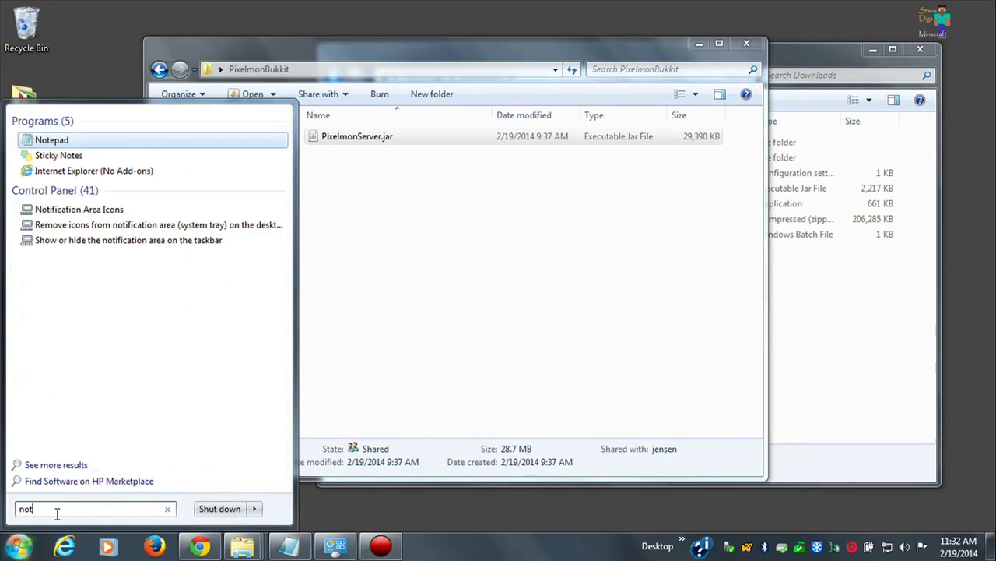
key("Return")
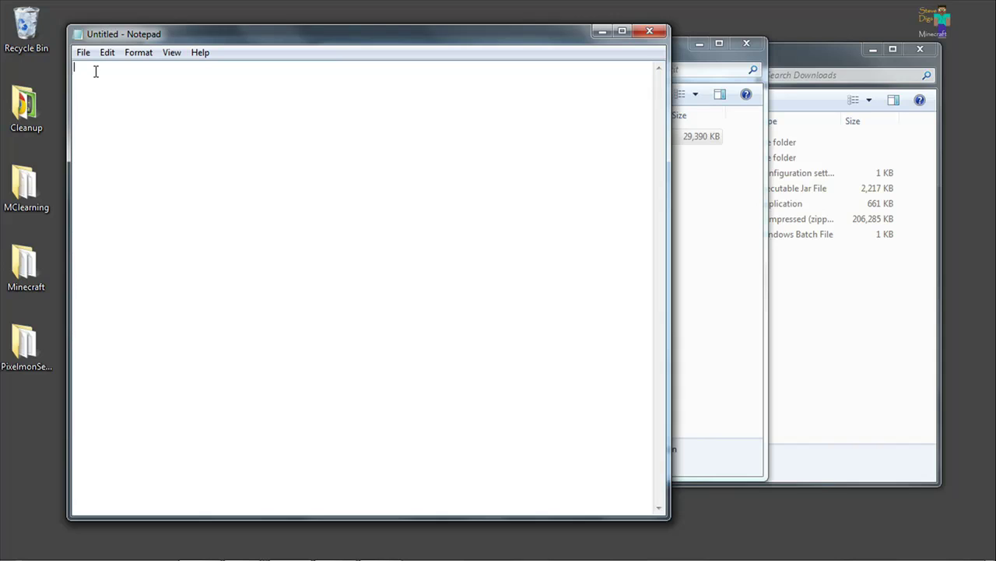
type("java -Xmx1024M -jar craftbukkit.jar -o true PAUSE")
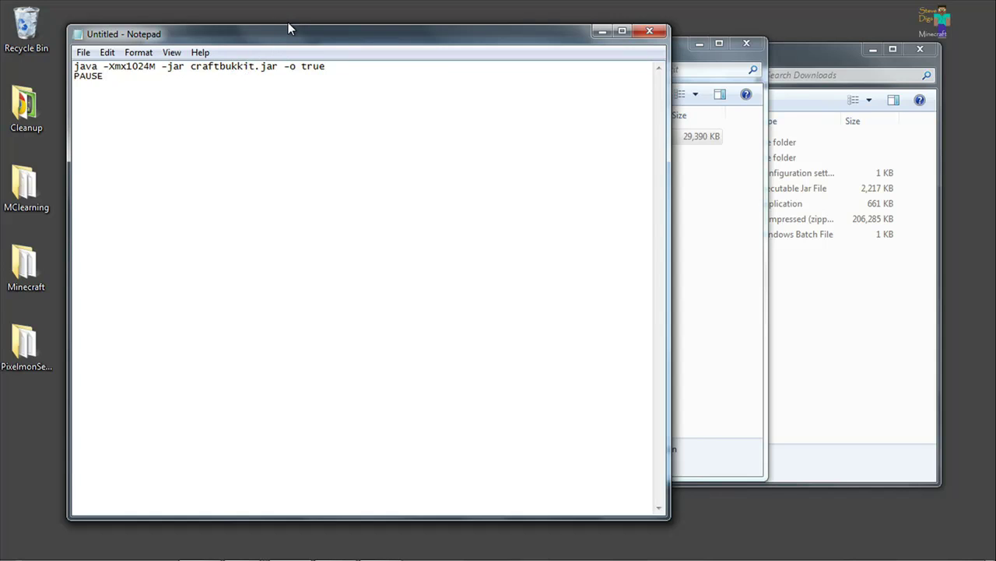
- Replace craftbukkit with PixelmonServer in the script's java line, keeping the .jar extension
left_click_drag(288, 23, 304, 213)
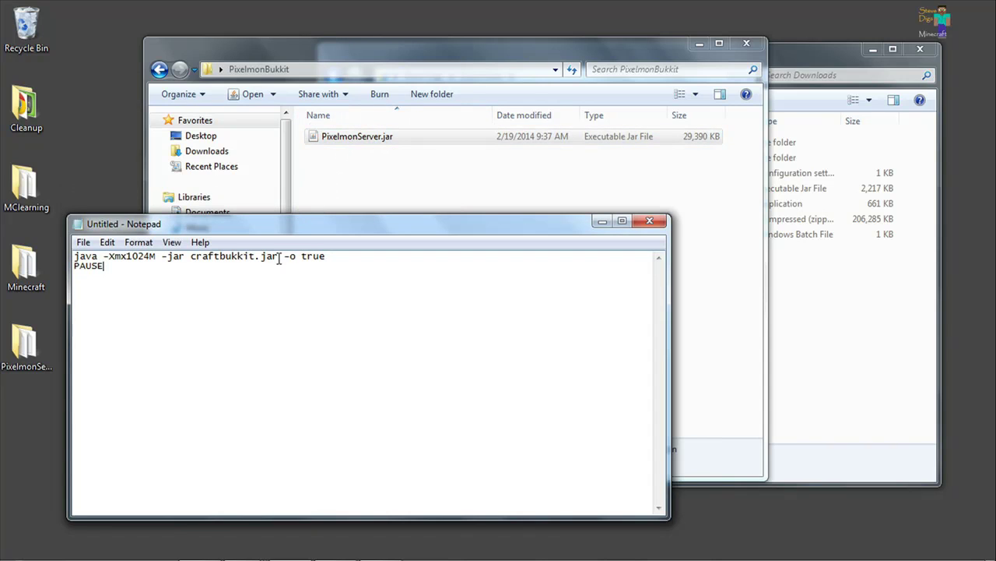
left_click_drag(255, 256, 190, 256)
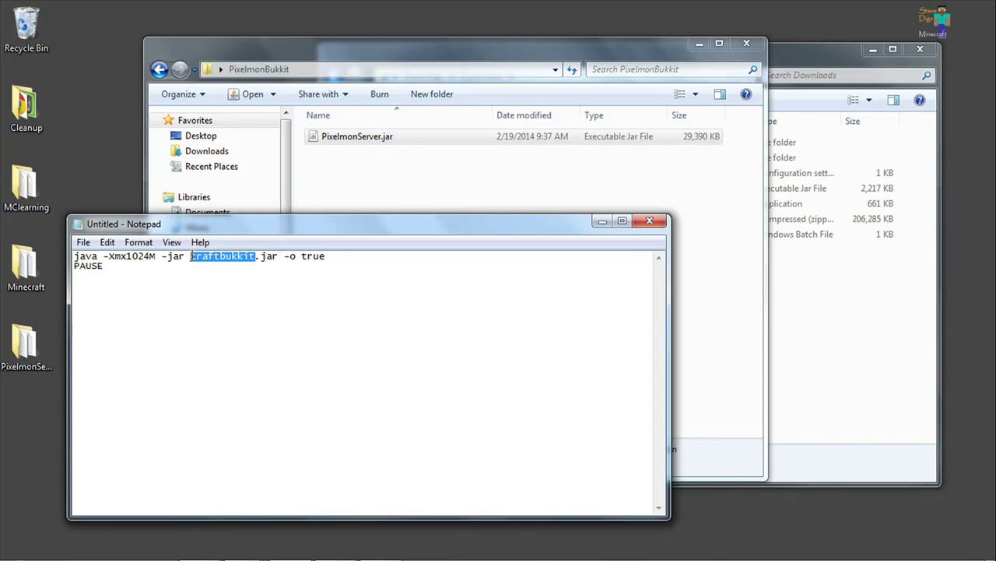
type("Pixelmon")
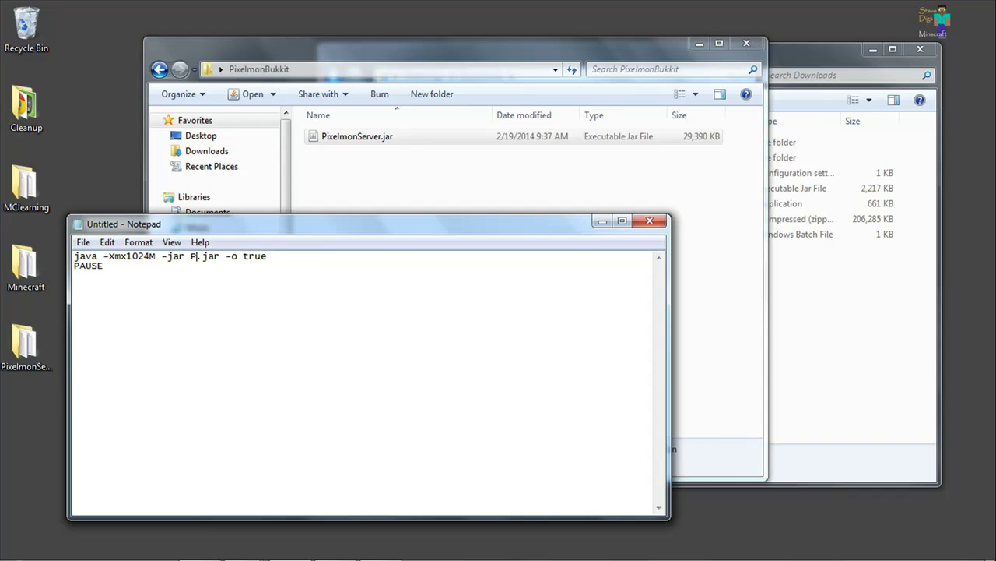
type("Server")
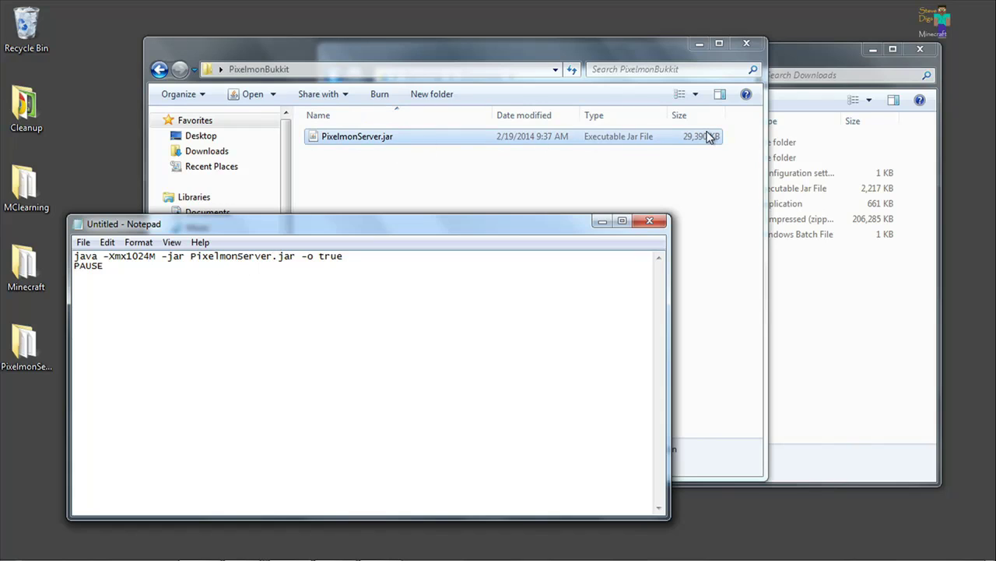
left_click(243, 285)
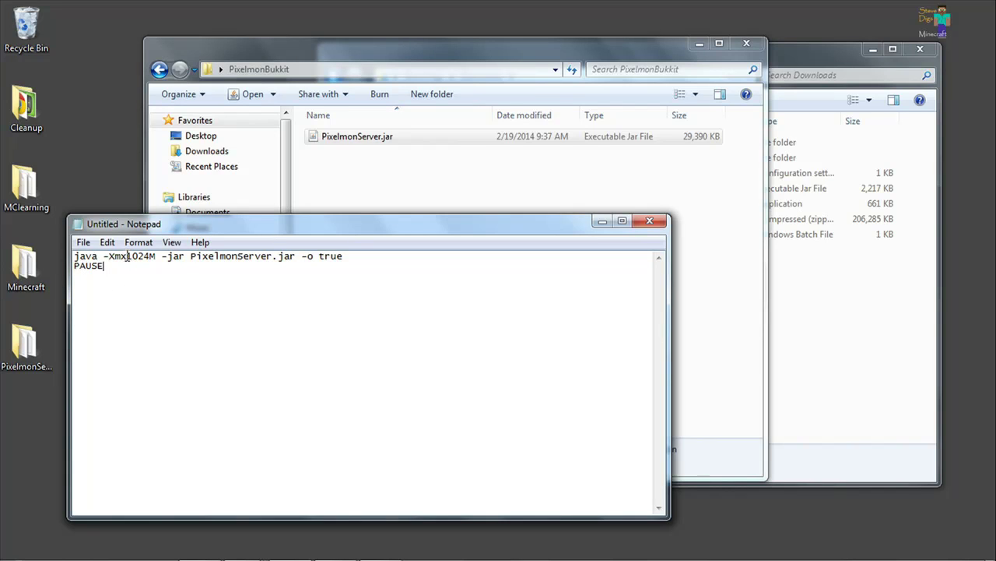
- Change the maximum memory value in the java line's -Xmx option to 2048, and finally to 3078
left_click_drag(126, 257, 154, 260)
type("2048")
mouse_move(149, 255)
left_mouse_down()
mouse_move(111, 255)
mouse_move(129, 253)
left_mouse_up()
type("3078")
- Start saving the script and choose the PixelmonBukkit folder on the desktop as the location
left_click(84, 243)
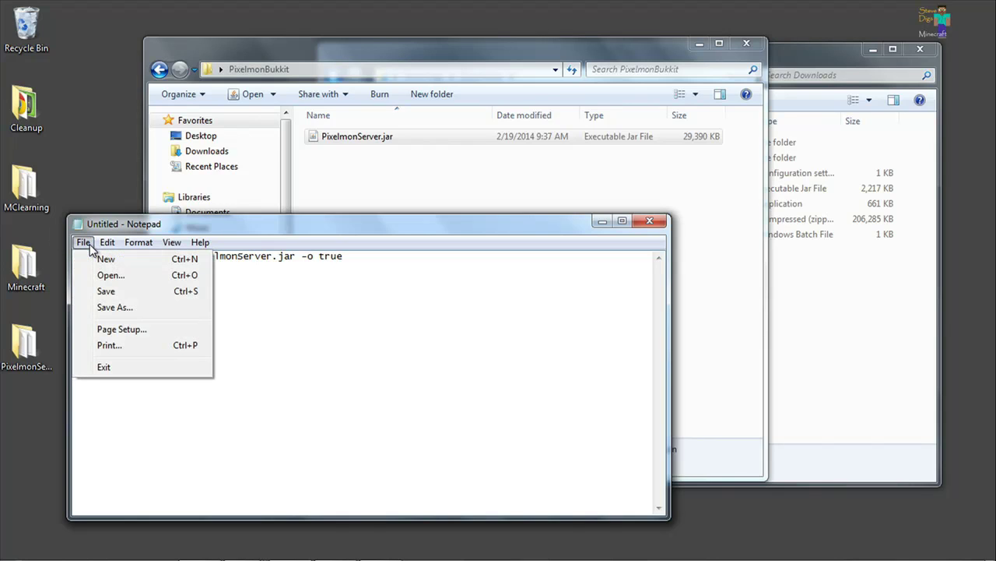
left_click(106, 292)
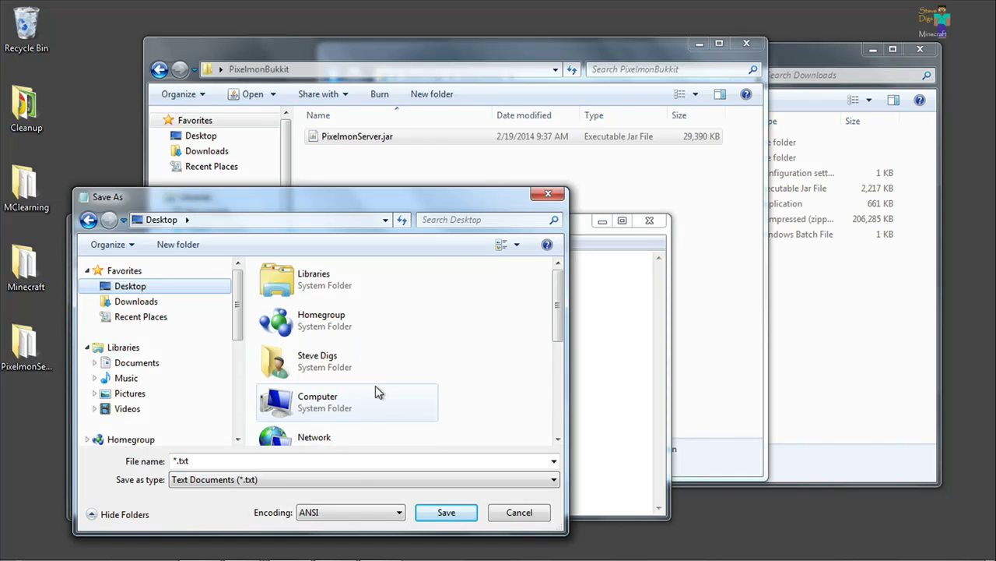
left_click_drag(560, 307, 562, 393)
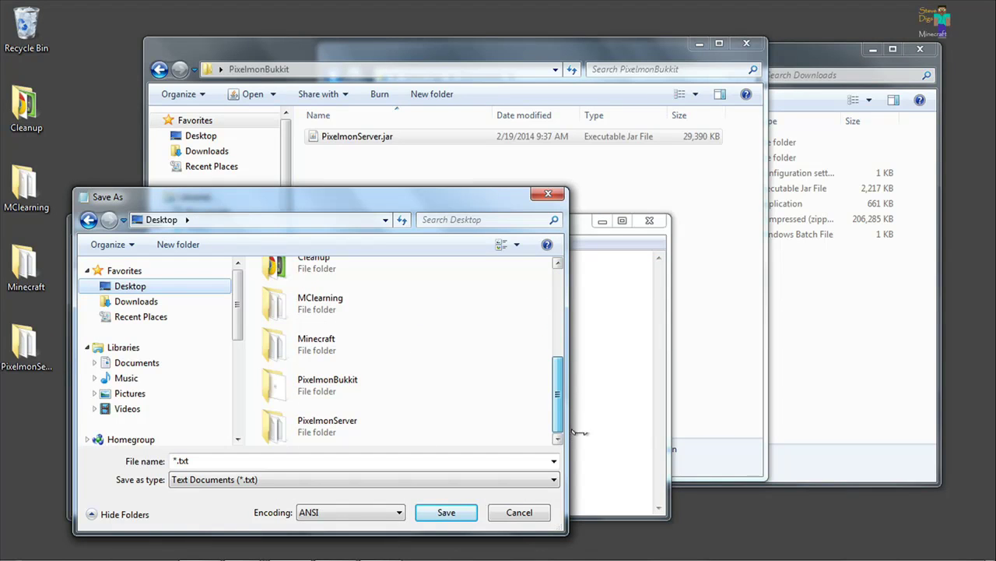
left_click(308, 393)
double_click(308, 393)
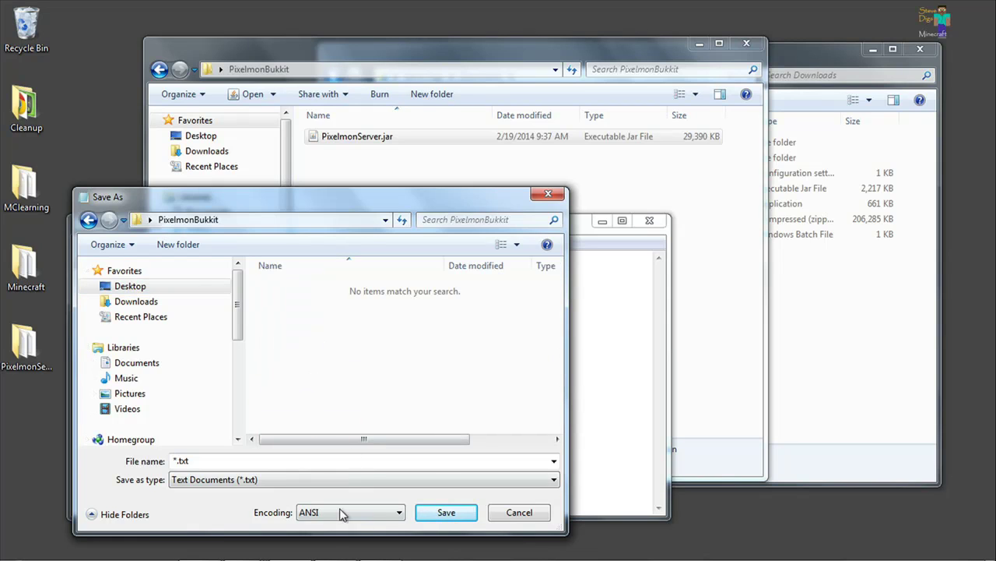
- Save the script as StratBukkit.txt with the Text Documents file type and close Notepad
left_click(191, 482)
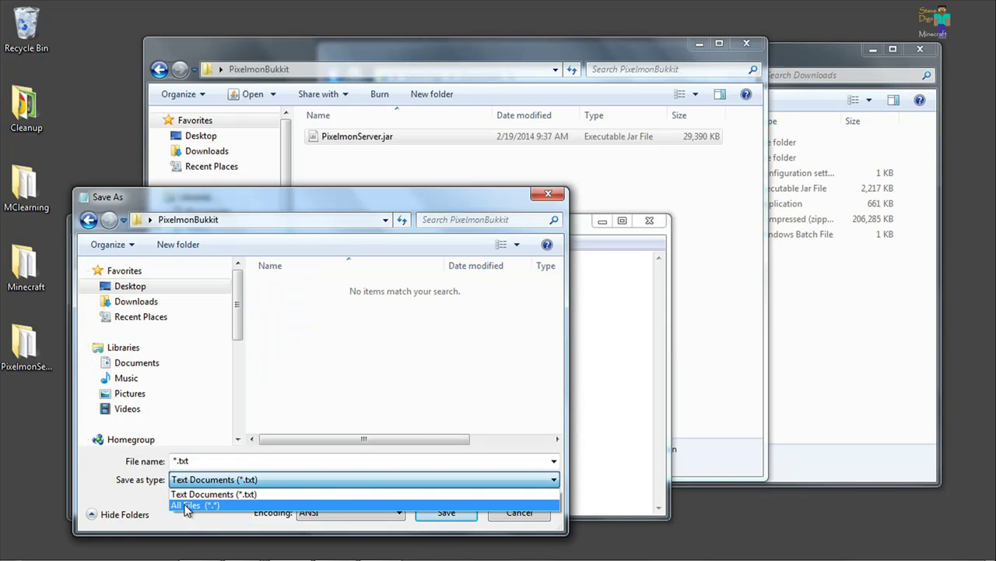
left_click(190, 504)
left_click(200, 460)
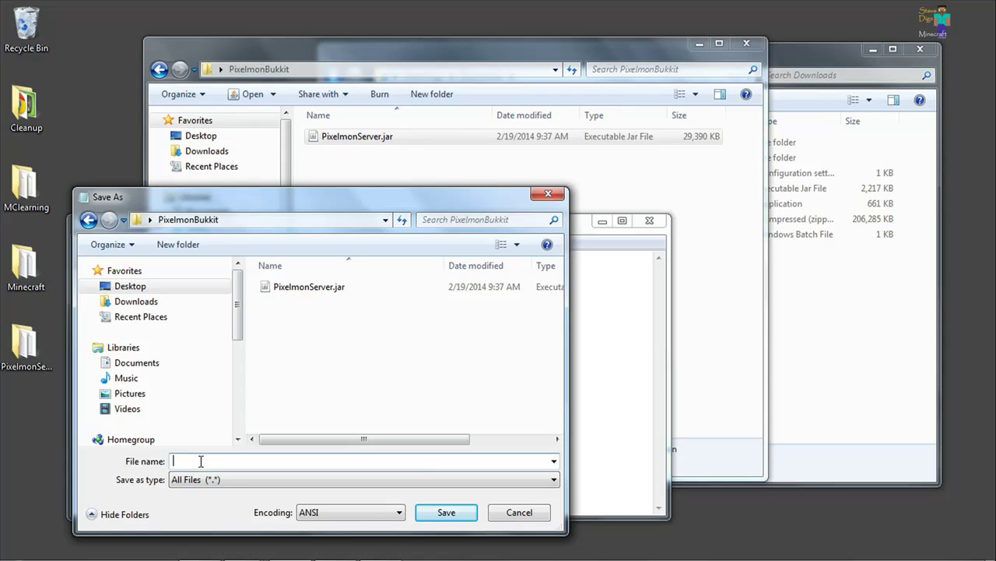
type("StratBukkit.bat")
left_click(200, 478)
left_click(202, 492)
left_click(238, 459)
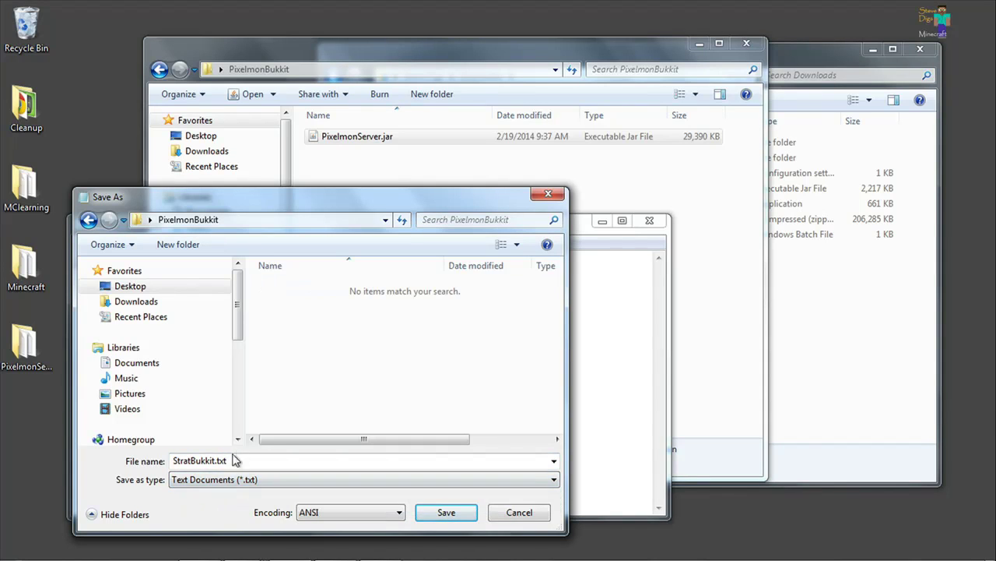
double_click(235, 461)
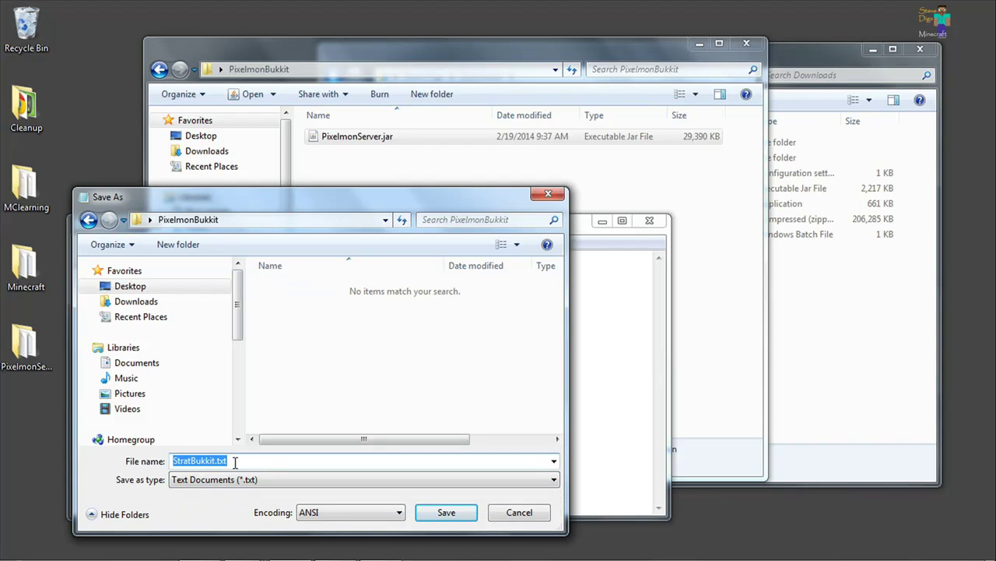
left_click(236, 461)
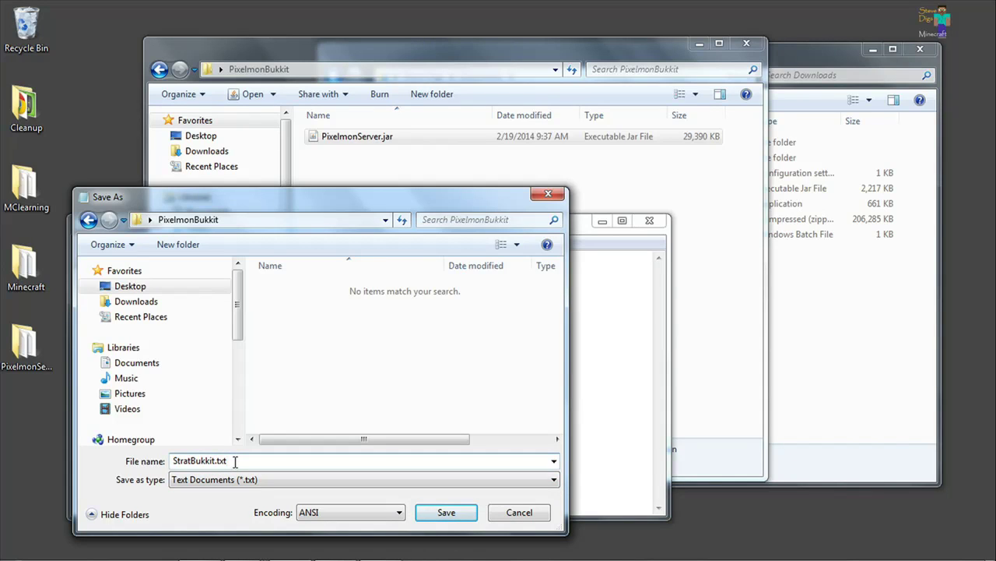
left_click(438, 513)
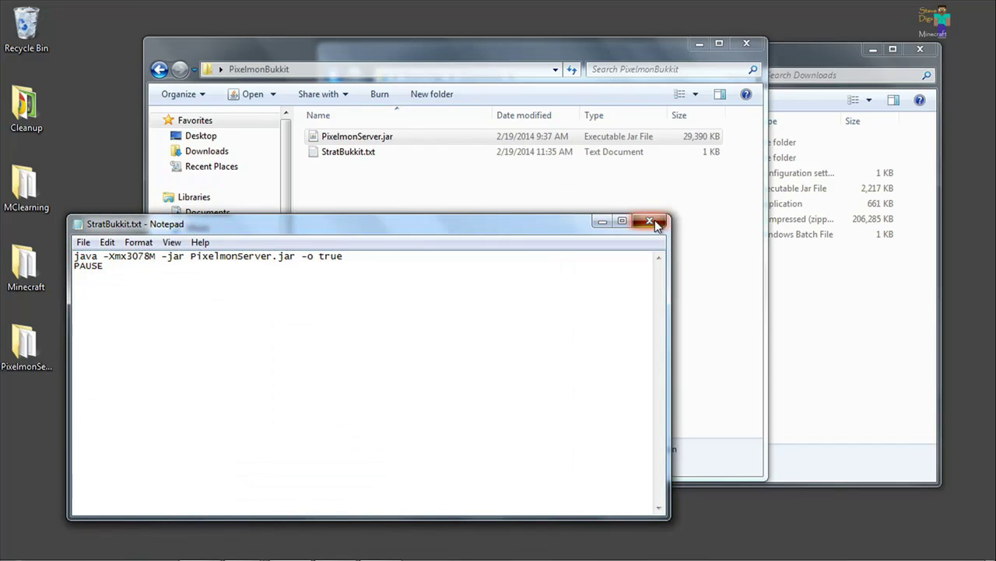
left_click(650, 220)
- Rename StratBukkit.txt in the PixelmonBukkit folder to StratBukkit.bat, accepting the extension change
left_click(438, 226)
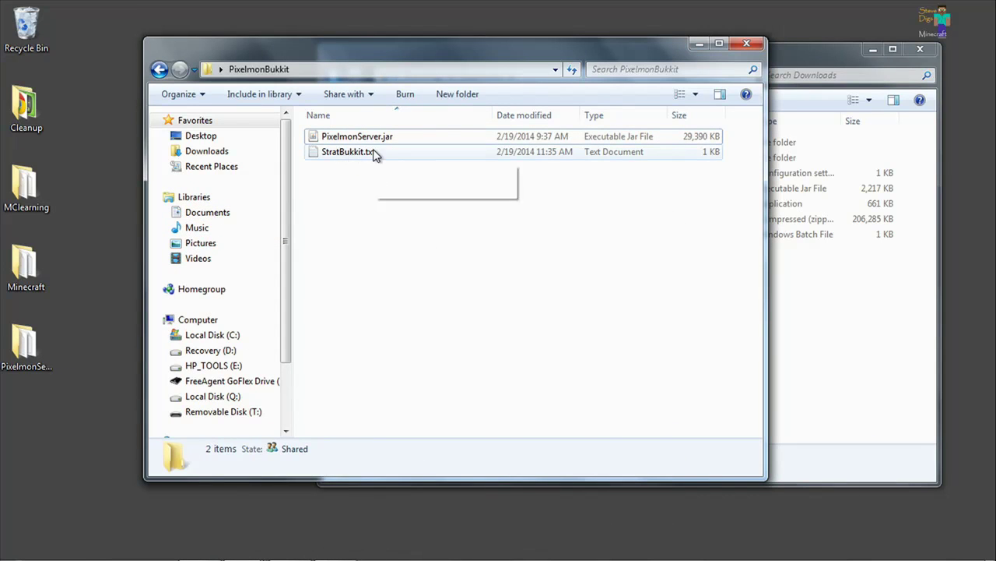
left_click(376, 153)
left_click(377, 154)
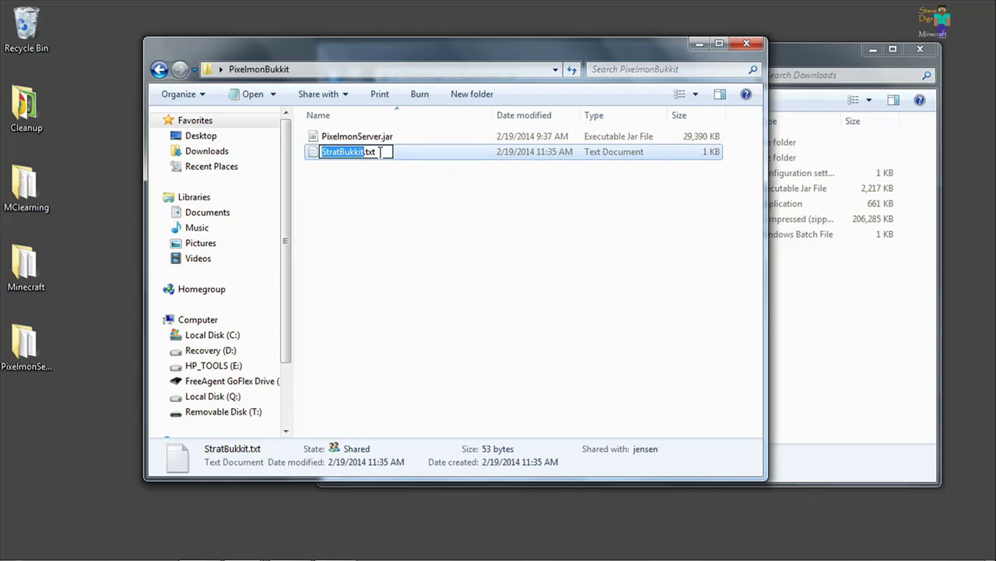
left_click(379, 152)
key("BackSpace")
key("BackSpace")
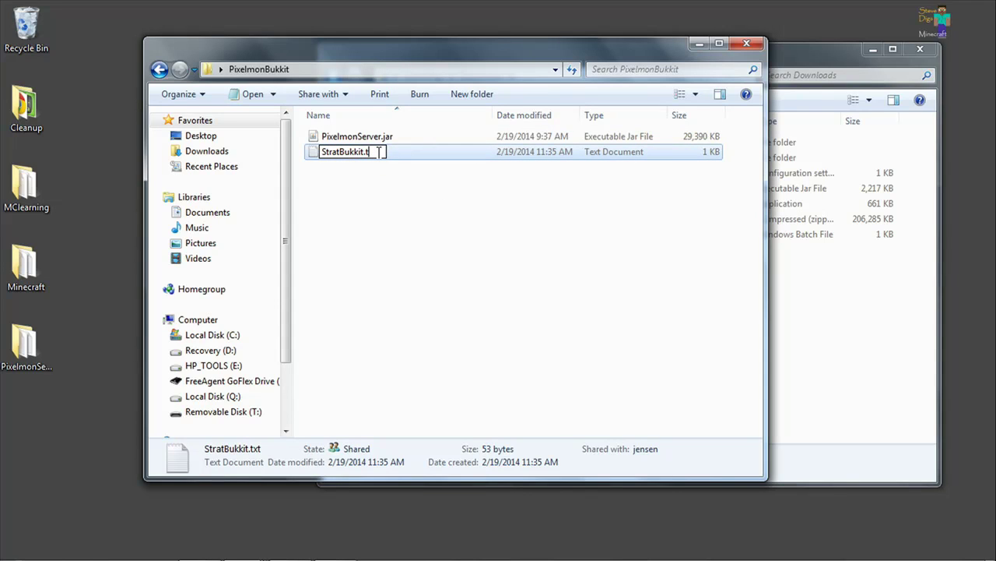
key("BackSpace")
type("bat")
key("Return")
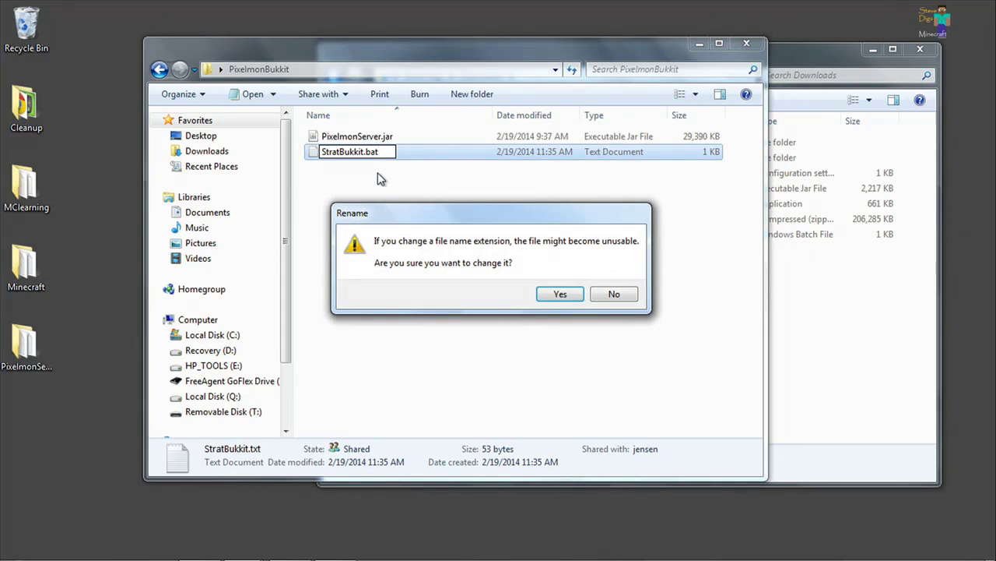
left_click(561, 296)
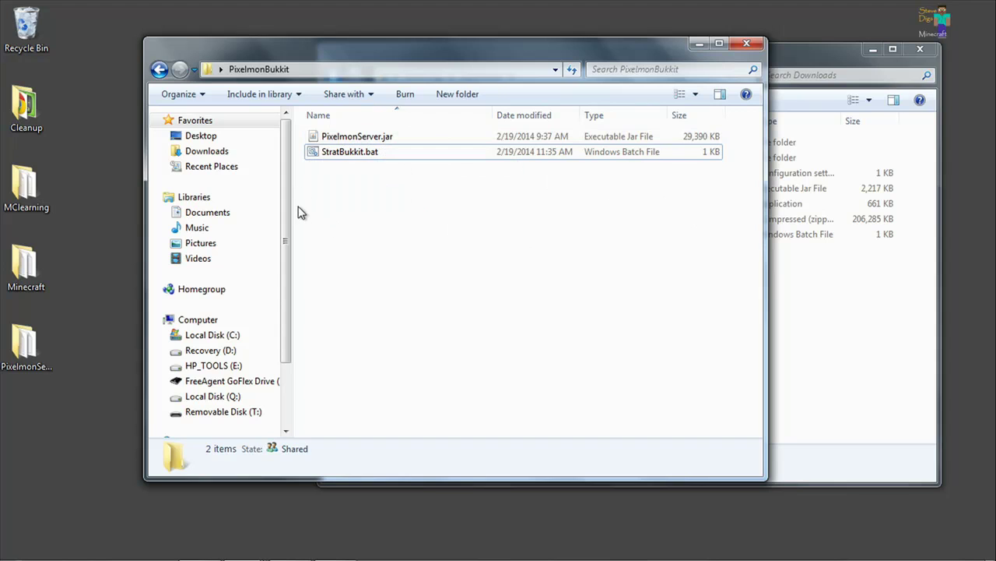
- Run StratBukkit.bat until the server finishes loading, and shut it down with the stop command
double_click(317, 154)
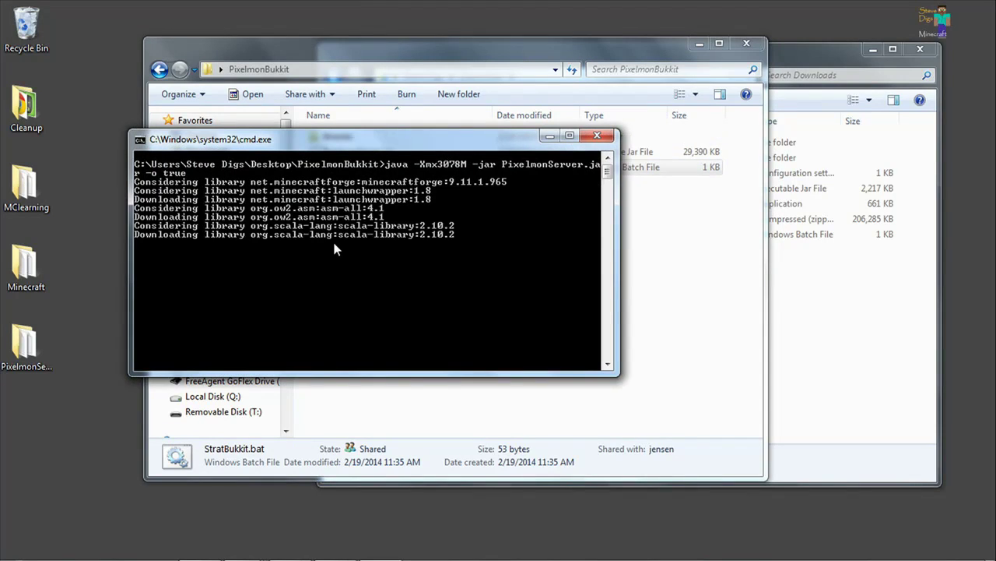
left_click_drag(366, 144, 359, 188)
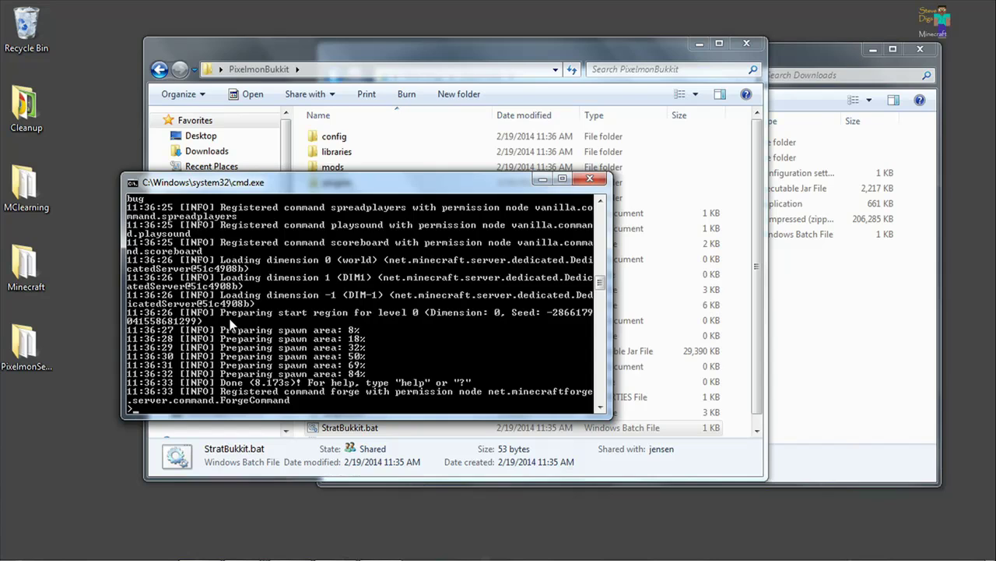
type("stop")
key("Return")
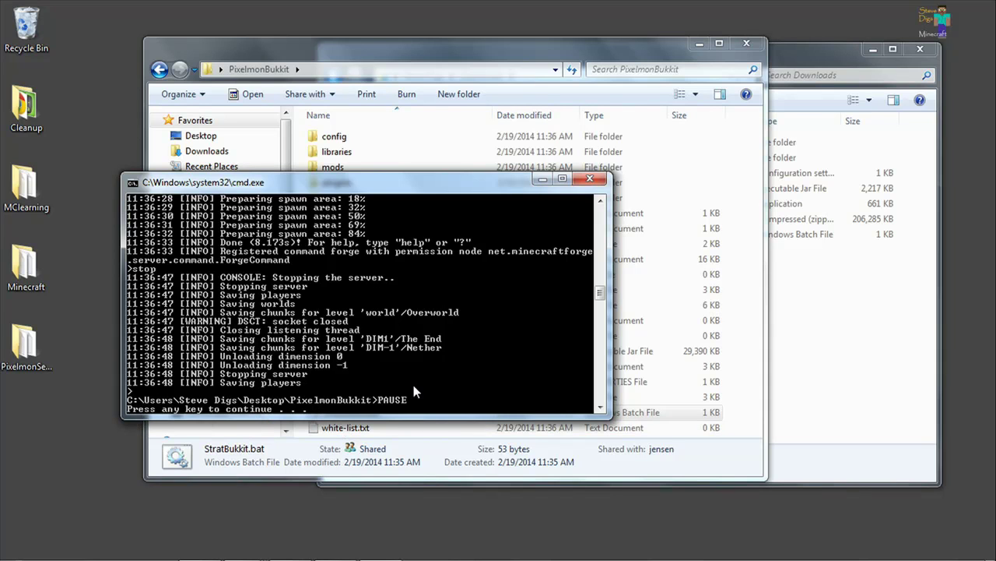
key("Return")
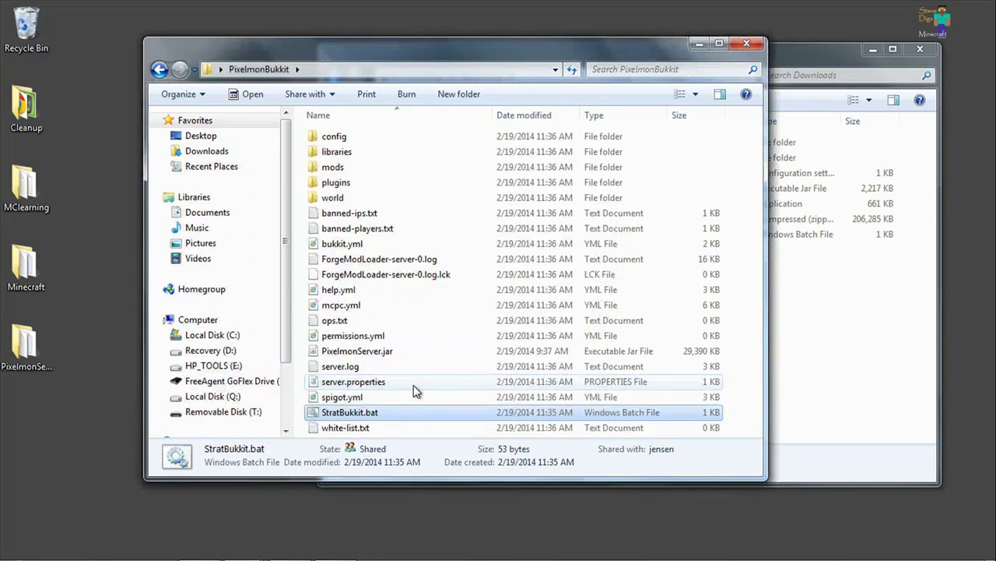
- Copy Pixelmon+3.0.1.zip from the Downloads folder into the mods folder of PixelmonBukkit
double_click(327, 171)
left_click(810, 357)
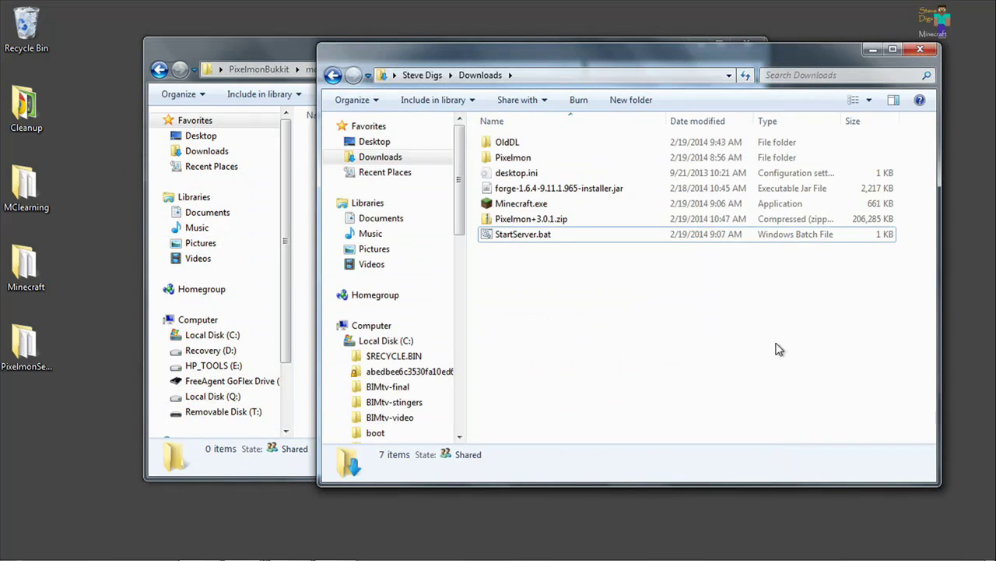
left_click(510, 221)
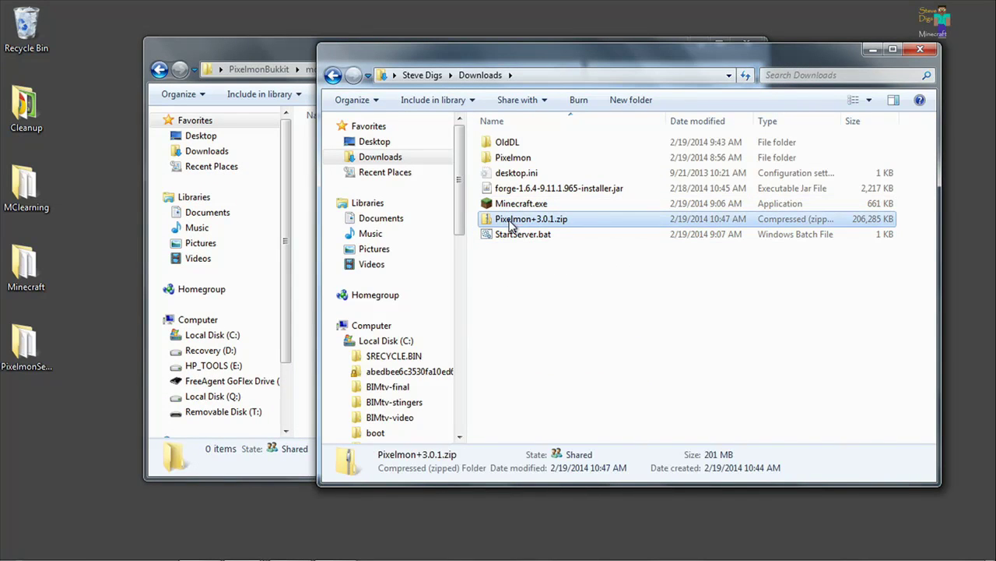
left_click_drag(510, 224, 305, 253)
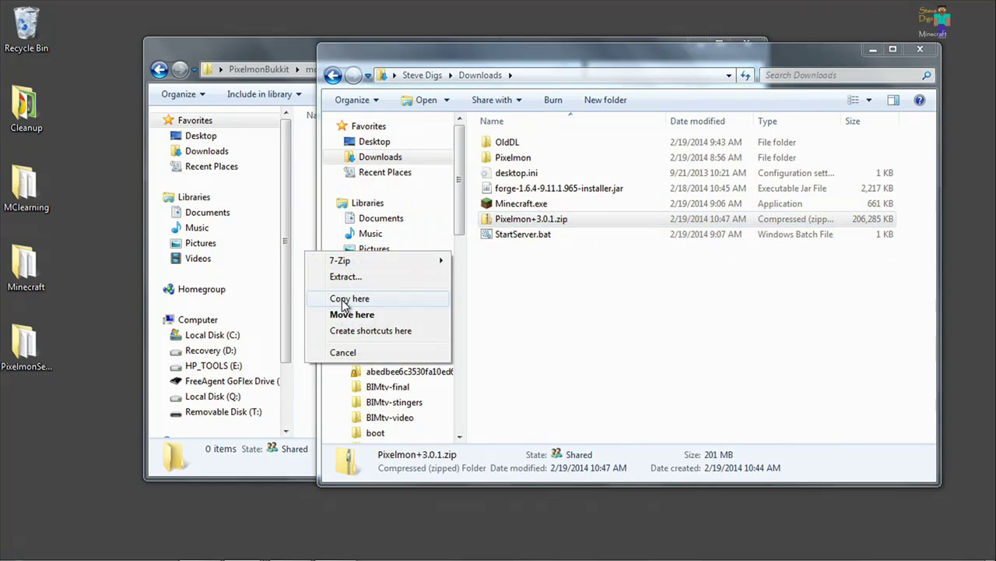
left_click(342, 300)
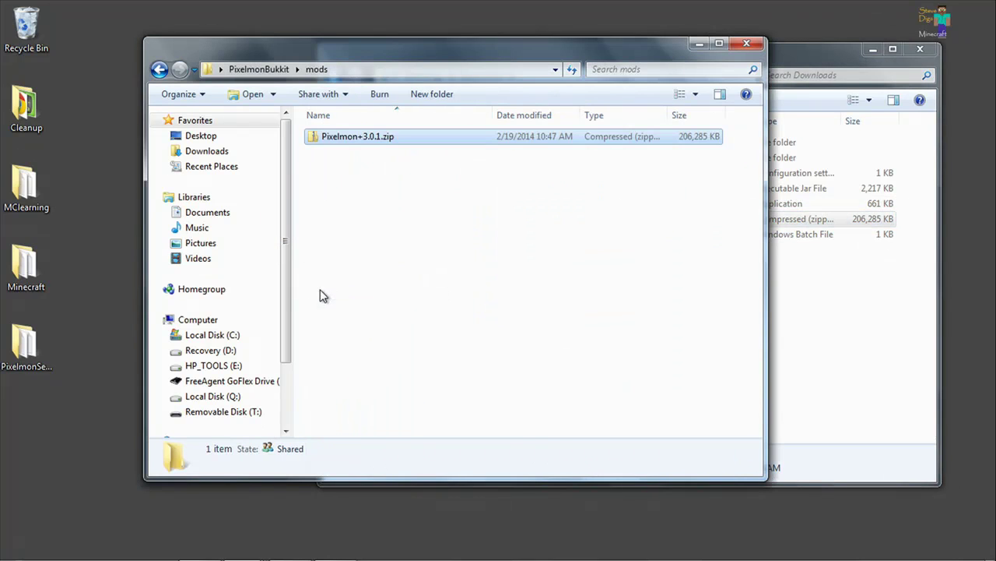
- Look through the plugins and mods folders and return to the PixelmonBukkit folder
left_click(269, 73)
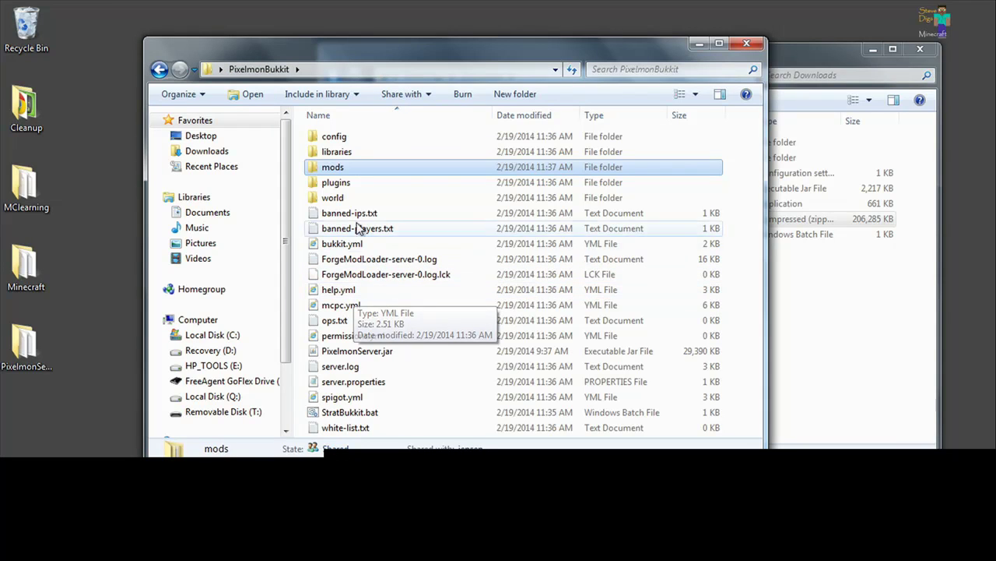
double_click(336, 183)
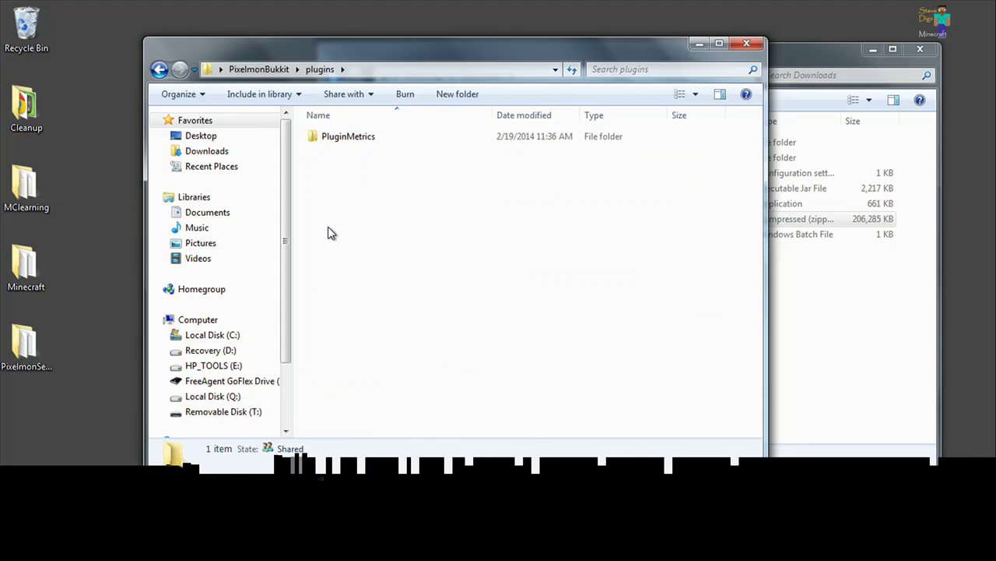
left_click(264, 70)
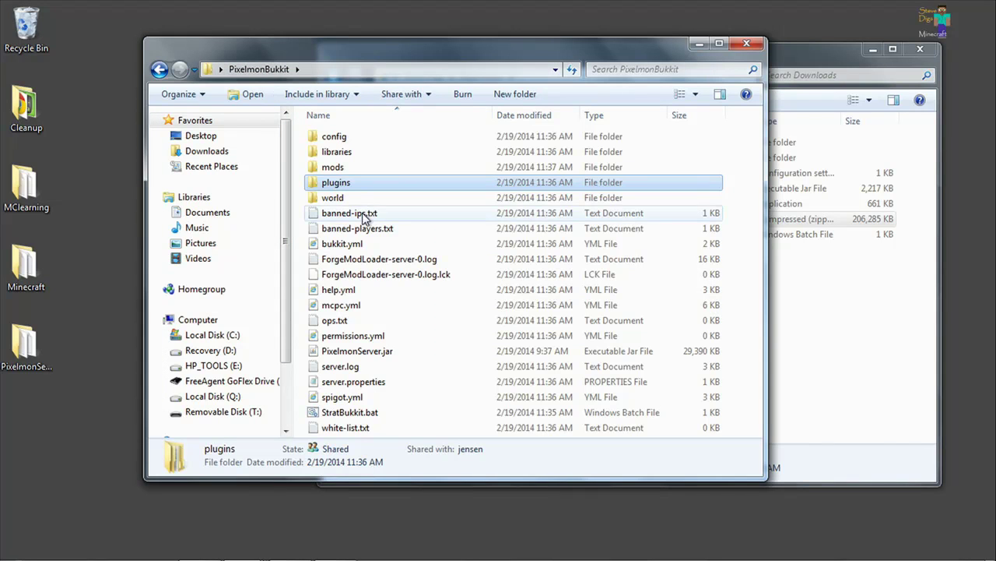
left_click(334, 169)
double_click(335, 170)
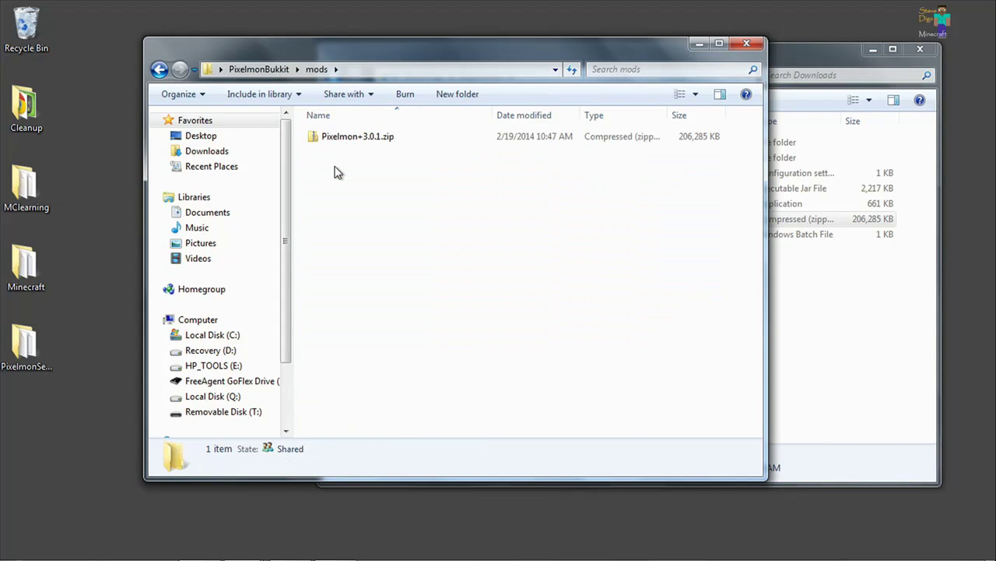
left_click(265, 68)
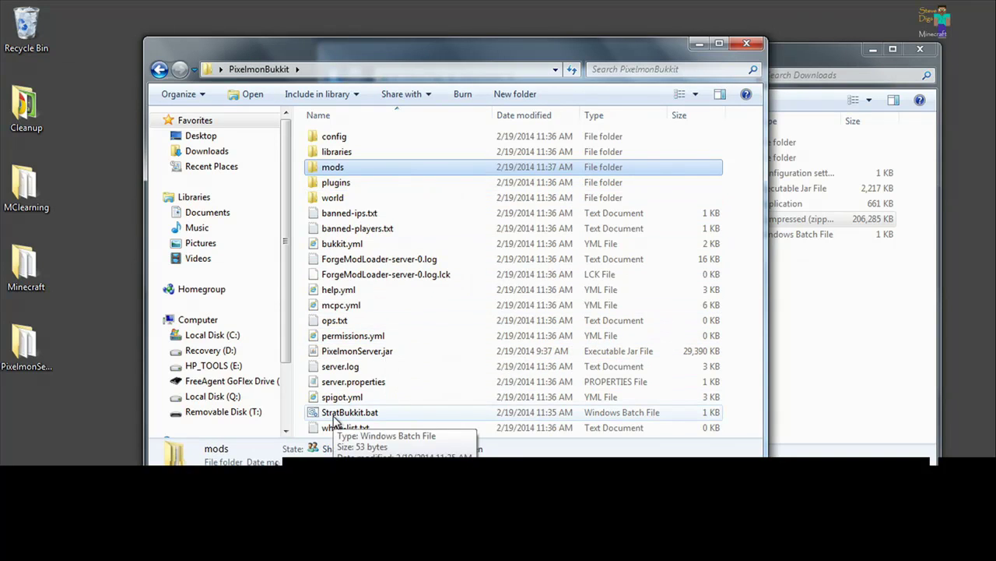
- Run StratBukkit.bat again and tidy the desktop, minimizing both folder windows and placing the PixelmonBukkit folder below PixelmonServer
double_click(342, 413)
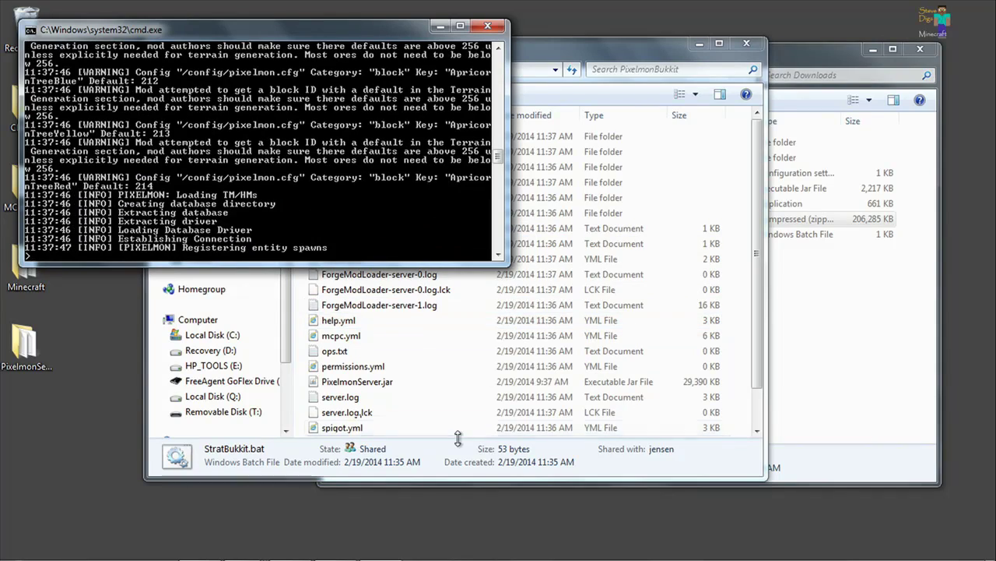
left_click(698, 43)
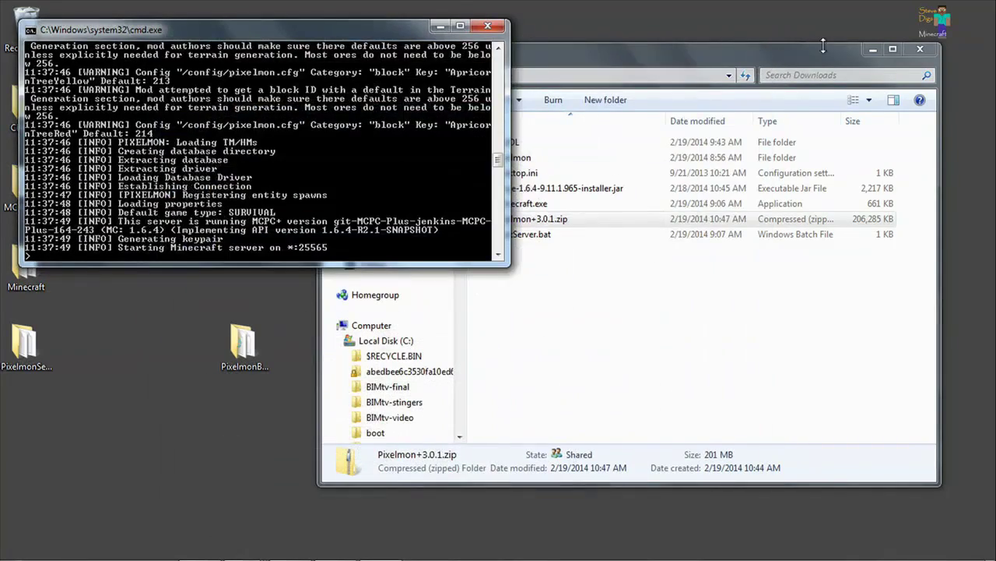
left_click(871, 50)
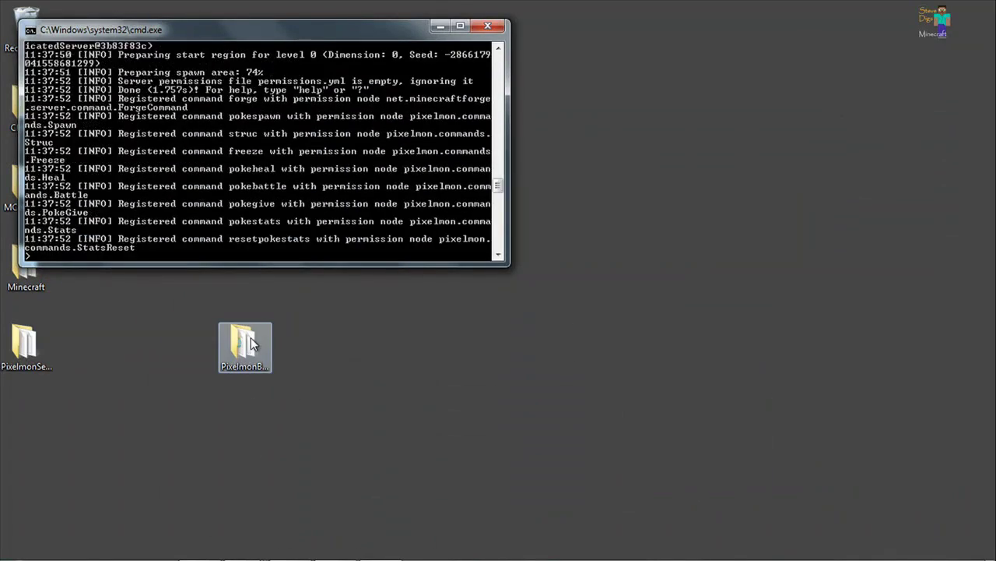
left_click_drag(250, 344, 33, 417)
- Bring back the Downloads folder and start Minecraft.exe from it to open the Minecraft Launcher
left_click(178, 548)
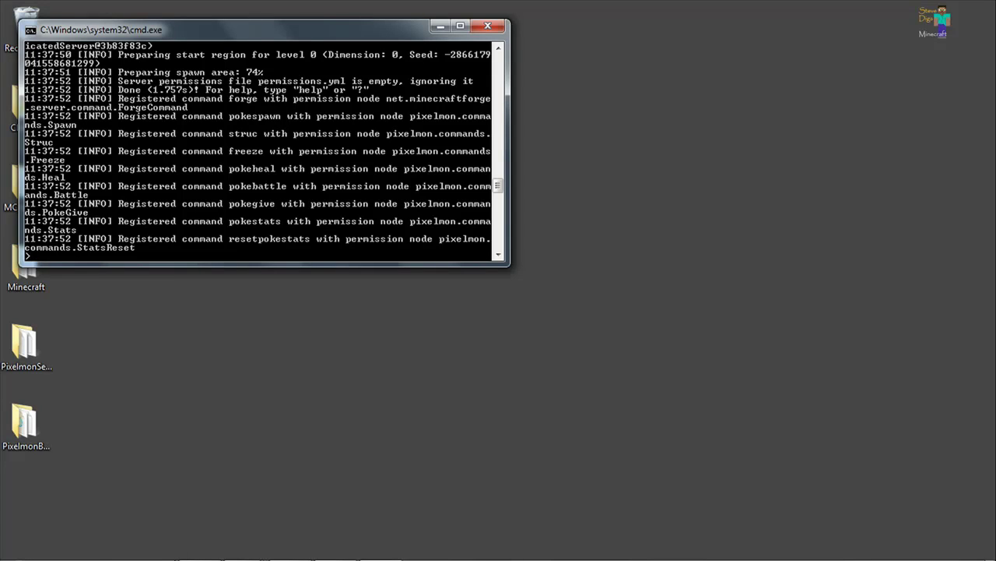
mouse_move(257, 549)
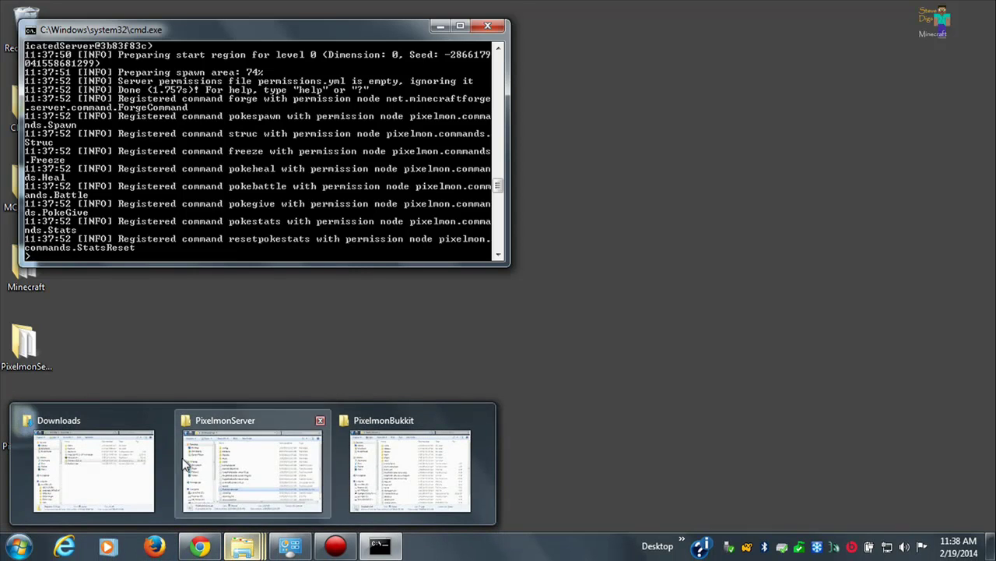
left_click(129, 436)
double_click(504, 204)
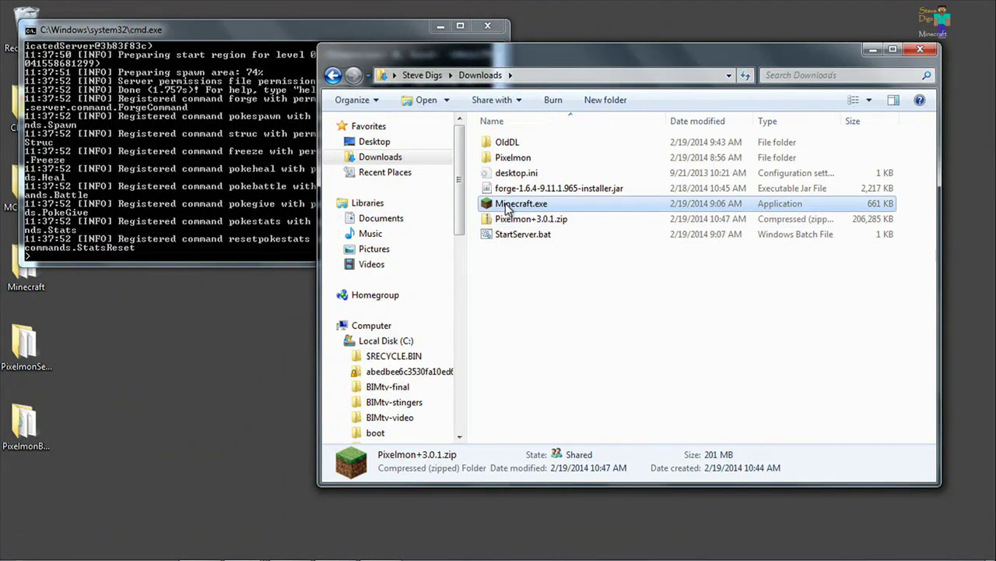
left_click(557, 302)
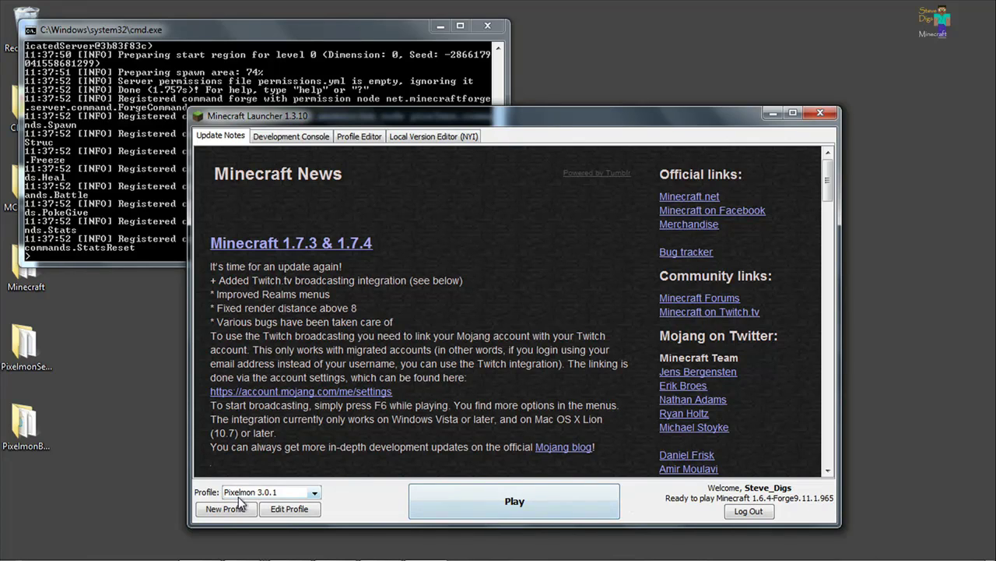
- Launch Minecraft with the Pixelmon 3.0.1 profile and check the list of loaded mods
left_click(536, 498)
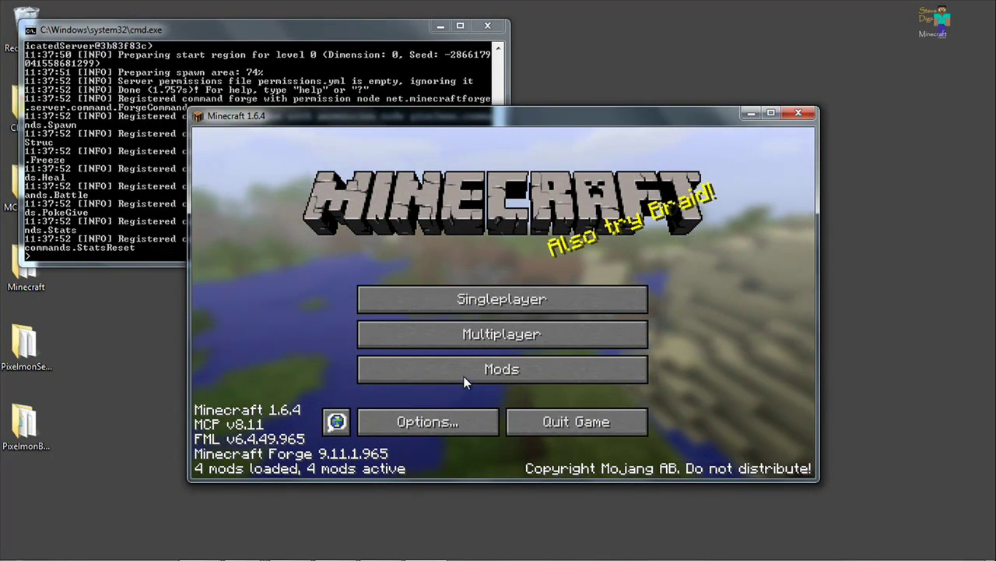
left_click(436, 372)
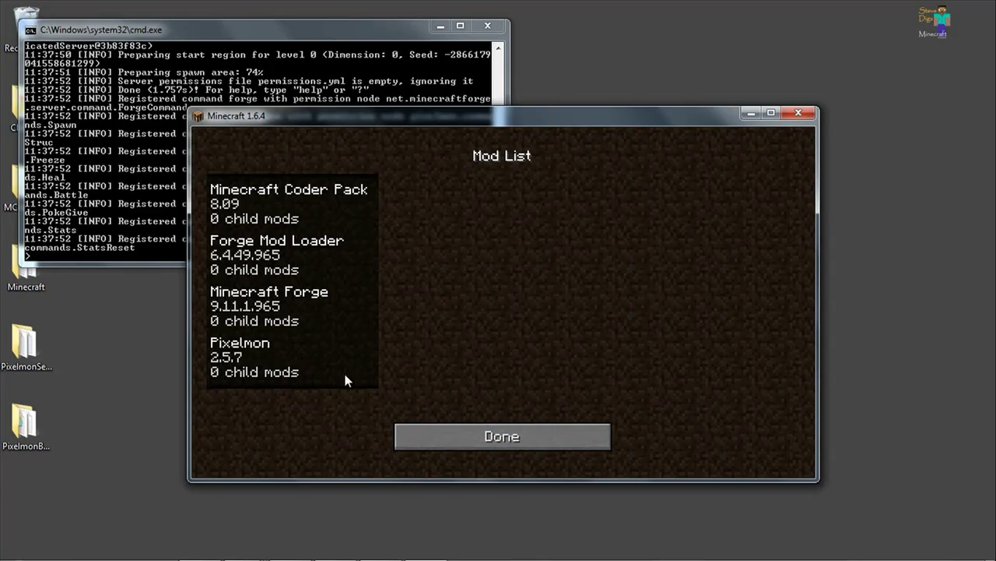
left_click(502, 436)
- Join the Pixelmon server from the multiplayer server list and pick Bulbasaur as the starter Pokemon
left_click(485, 335)
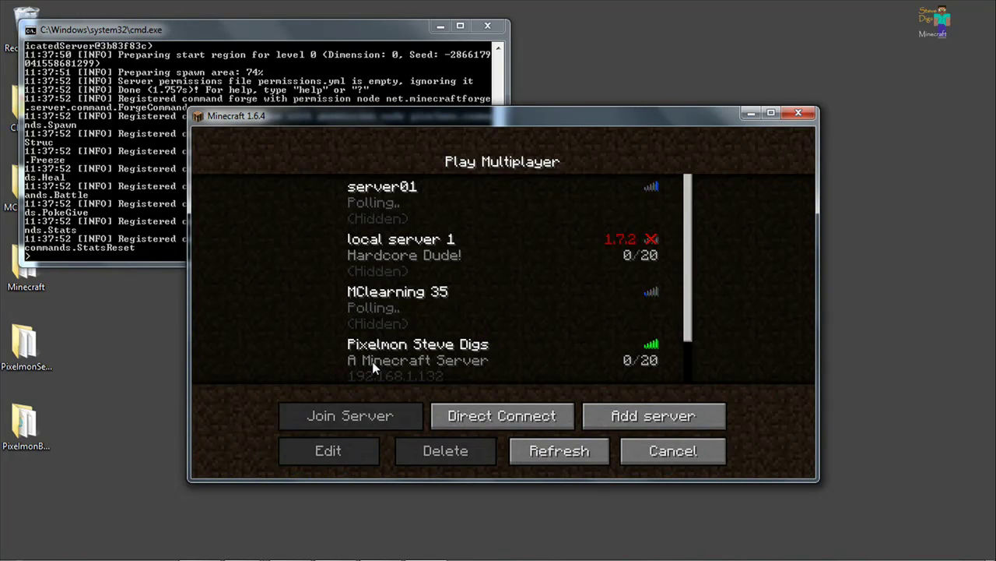
left_click(471, 366)
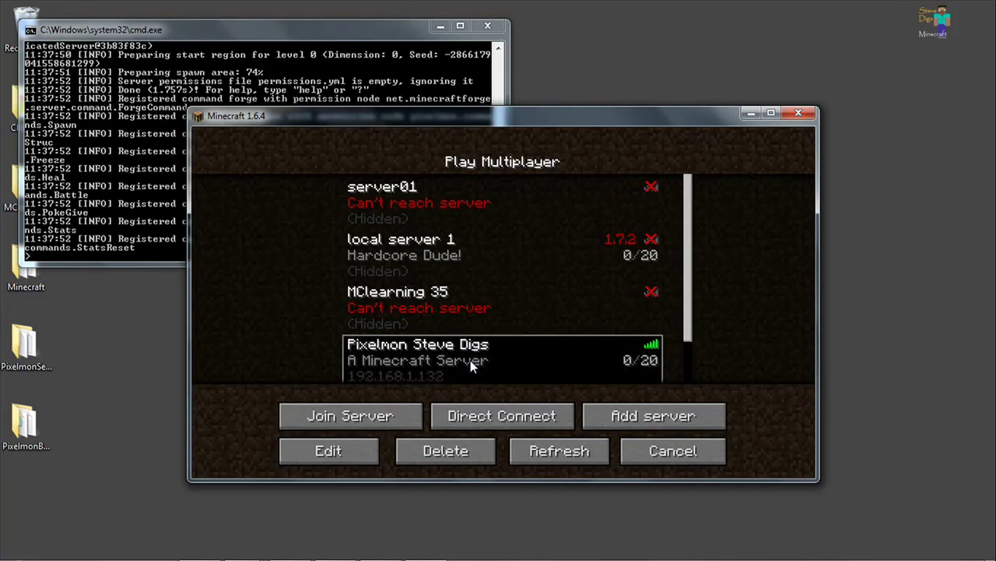
left_click(393, 419)
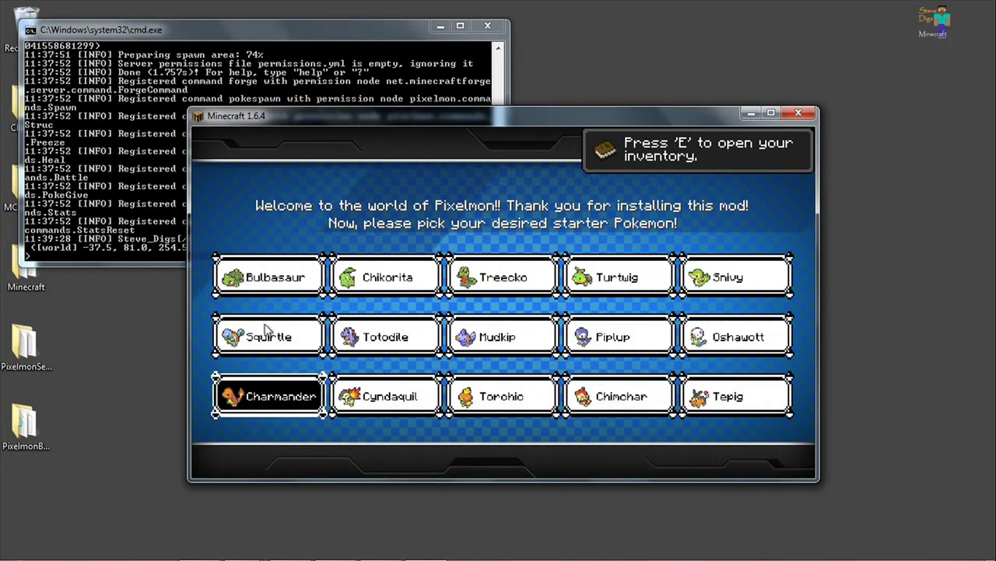
left_click(271, 286)
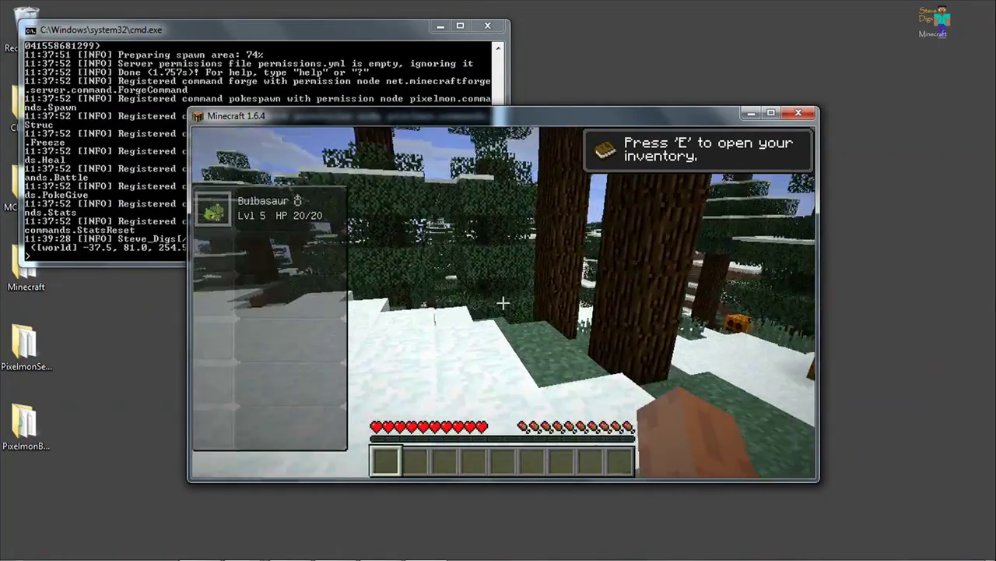
- Walk through the snowy forest on the server to explore the world and look for wild Pokemon
key("w")
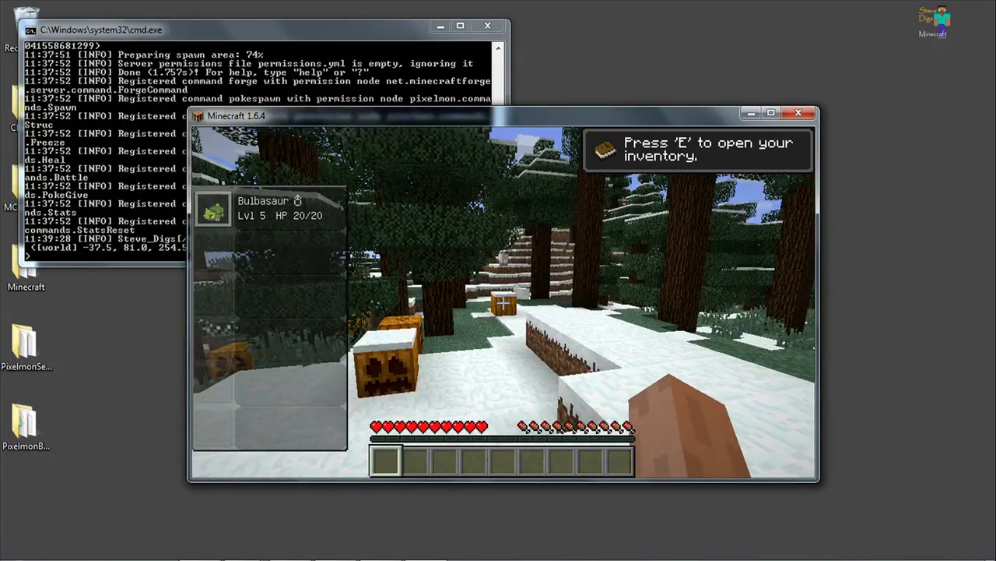
key("w")
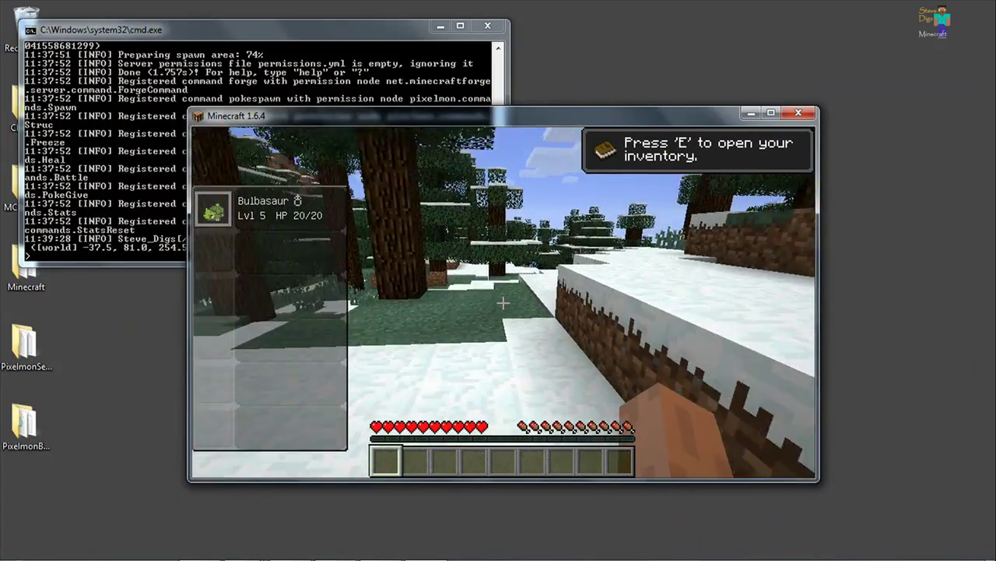
key("w")
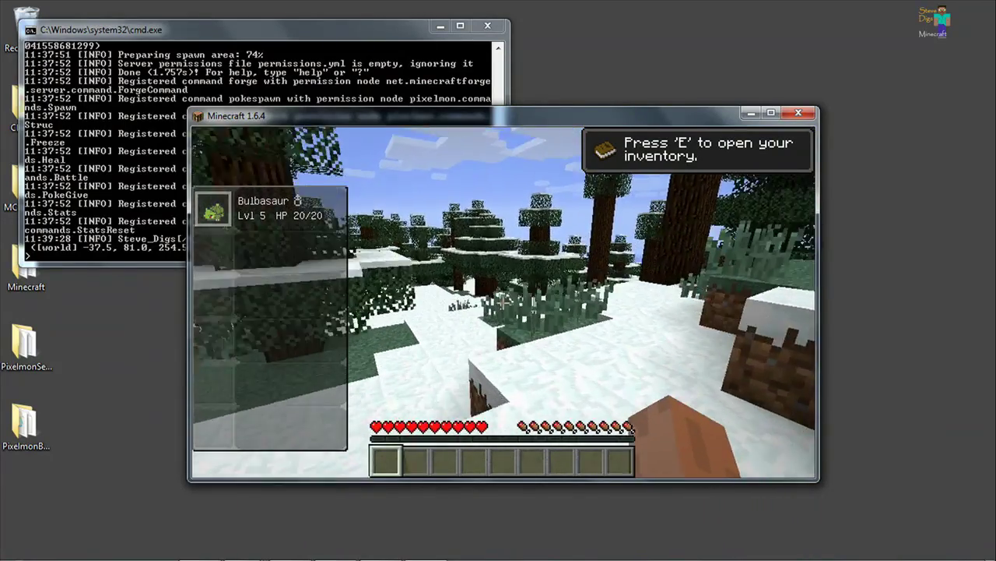
key("w")
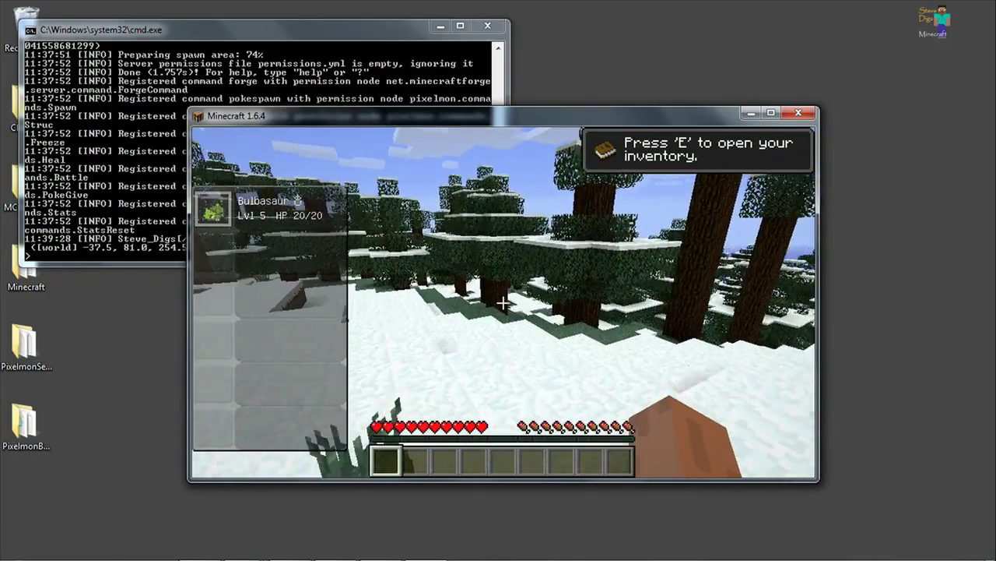
key("w")
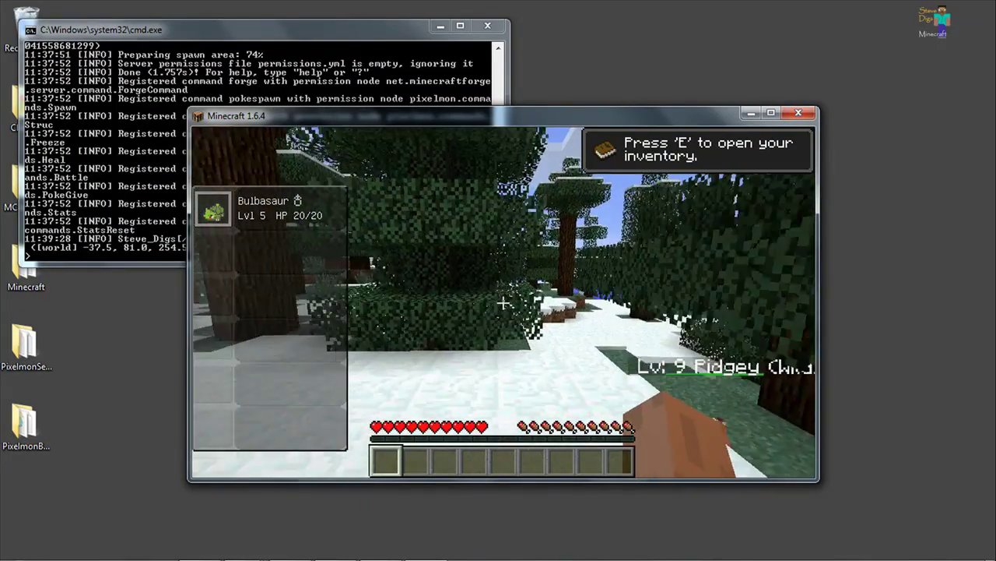
mouse_move(503, 302)
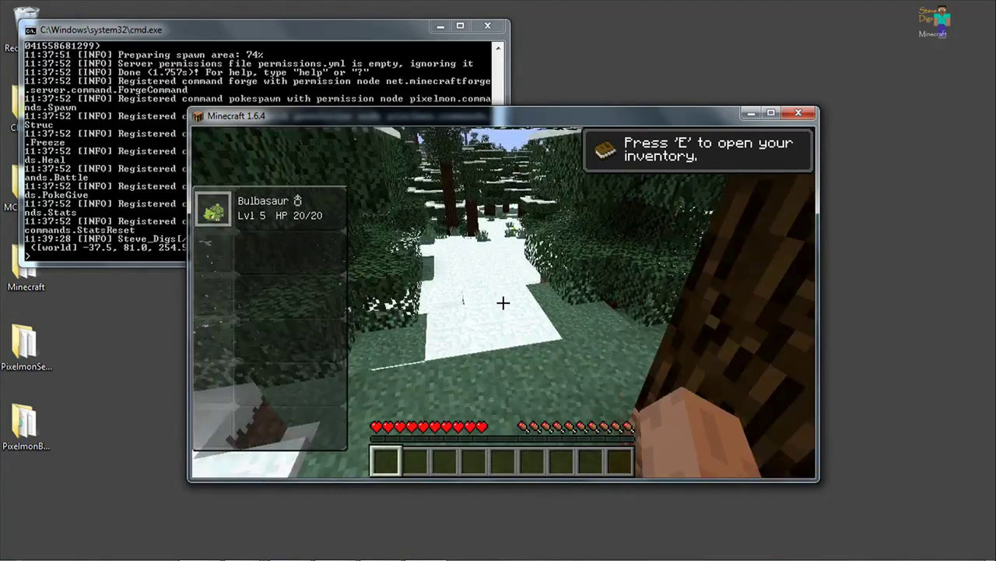
key("w")
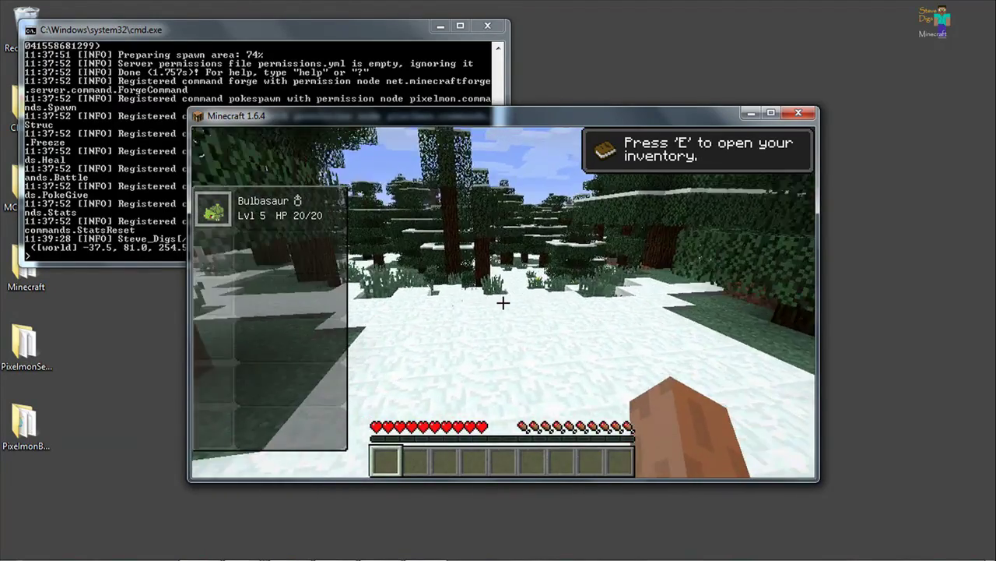
key("w")
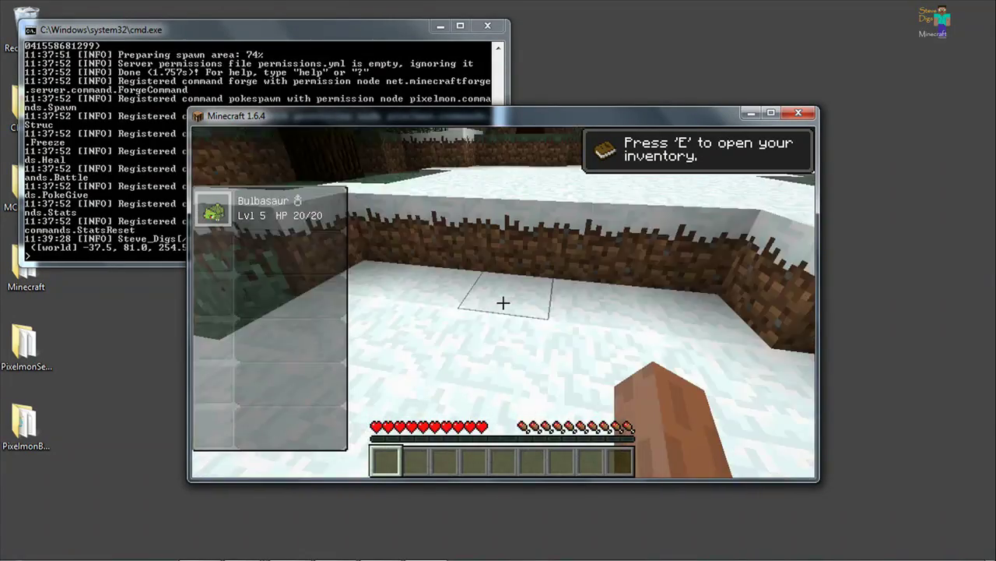
key("w")
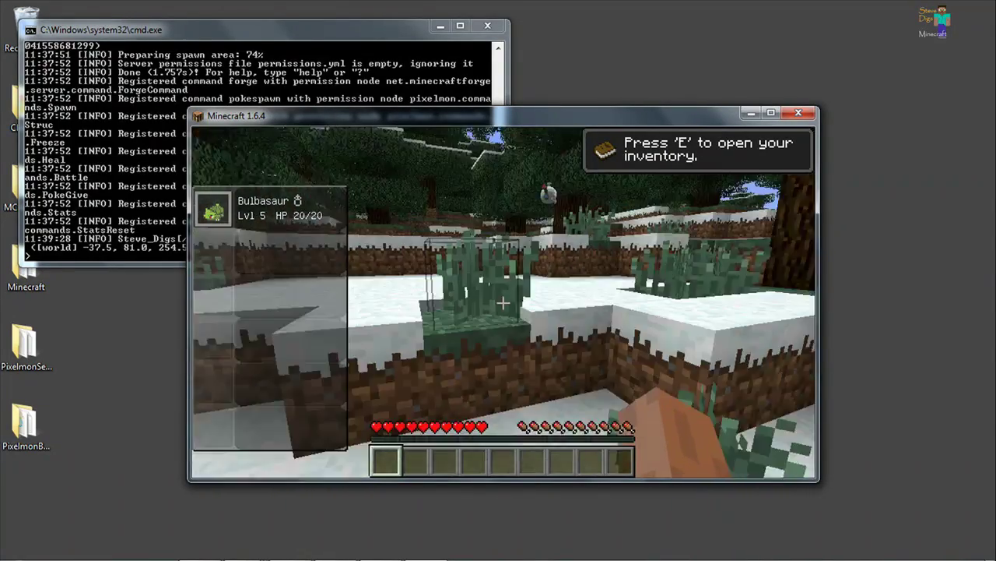